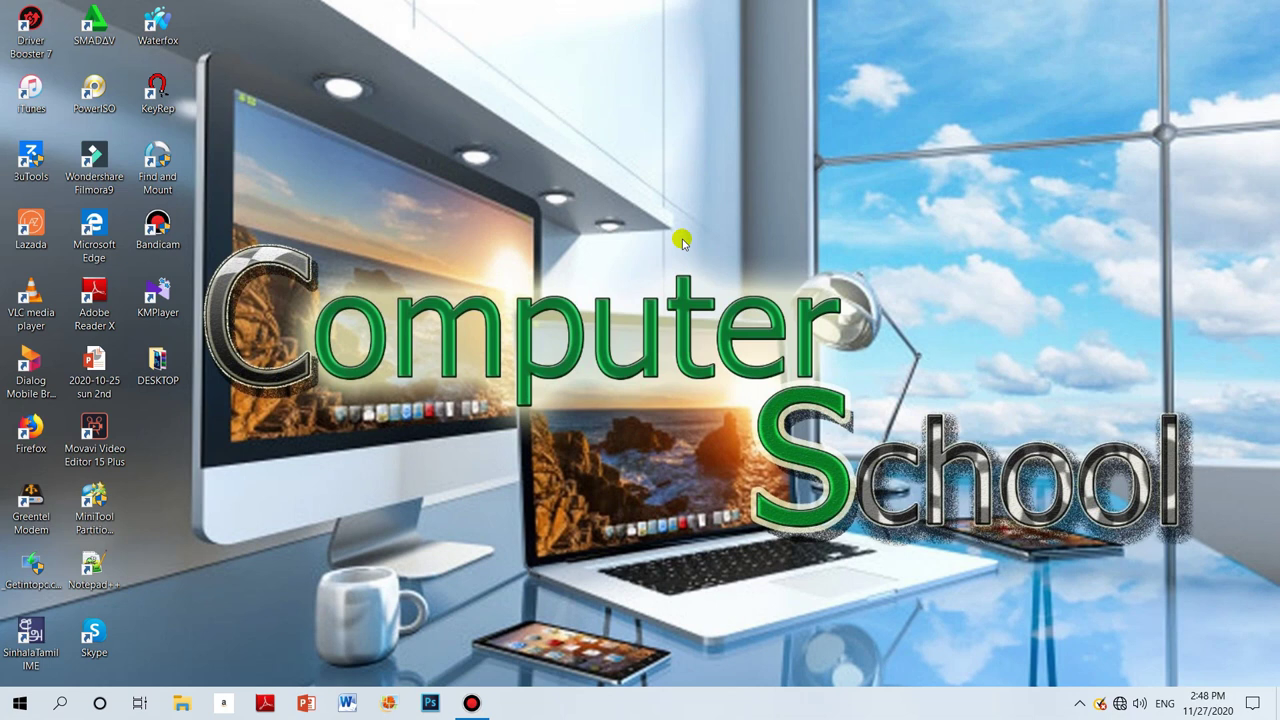
Open Personalization settings from the desktop's right-click menu.
right_click(850, 113)
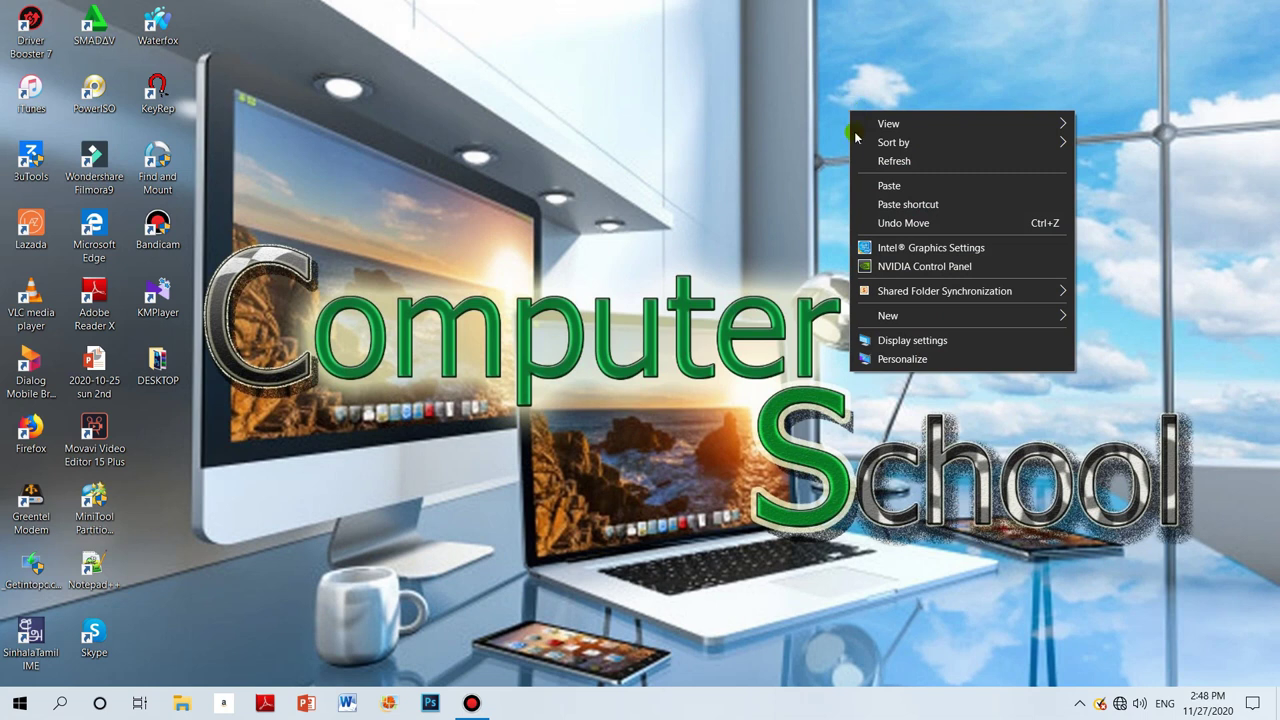
click(898, 362)
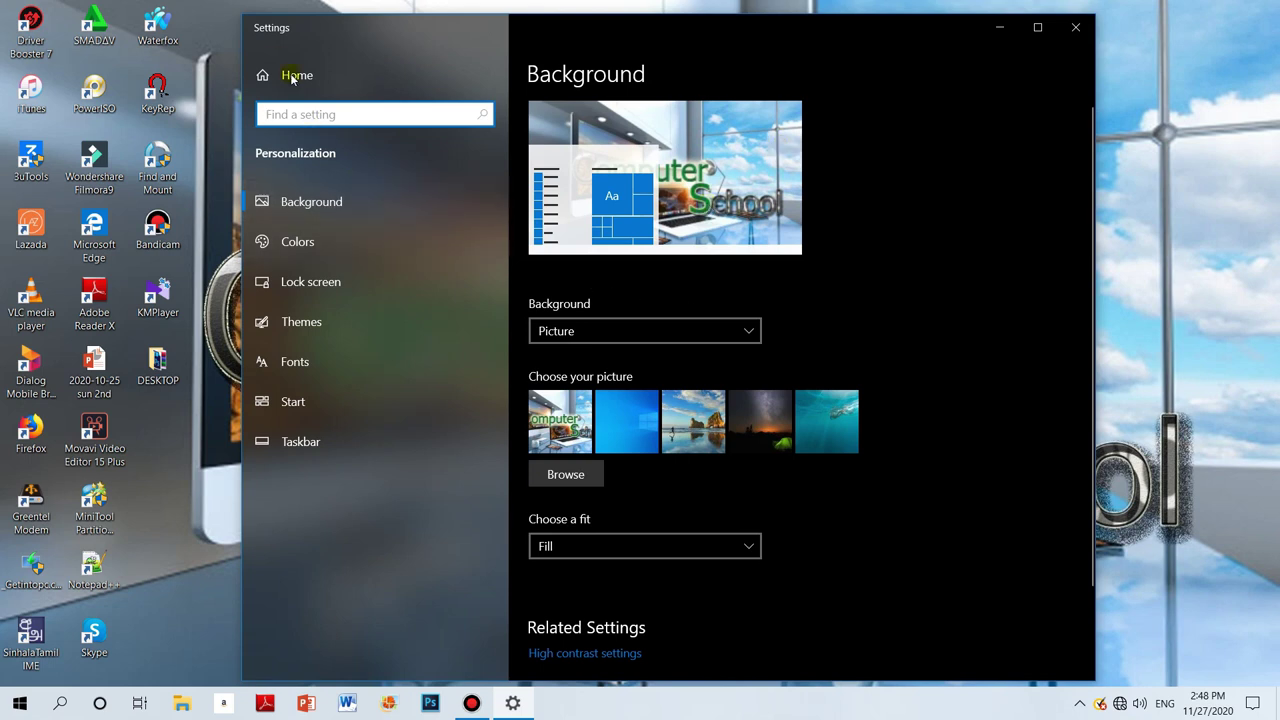
Switch to the Themes page and scroll down to its Desktop icon settings link.
click(258, 243)
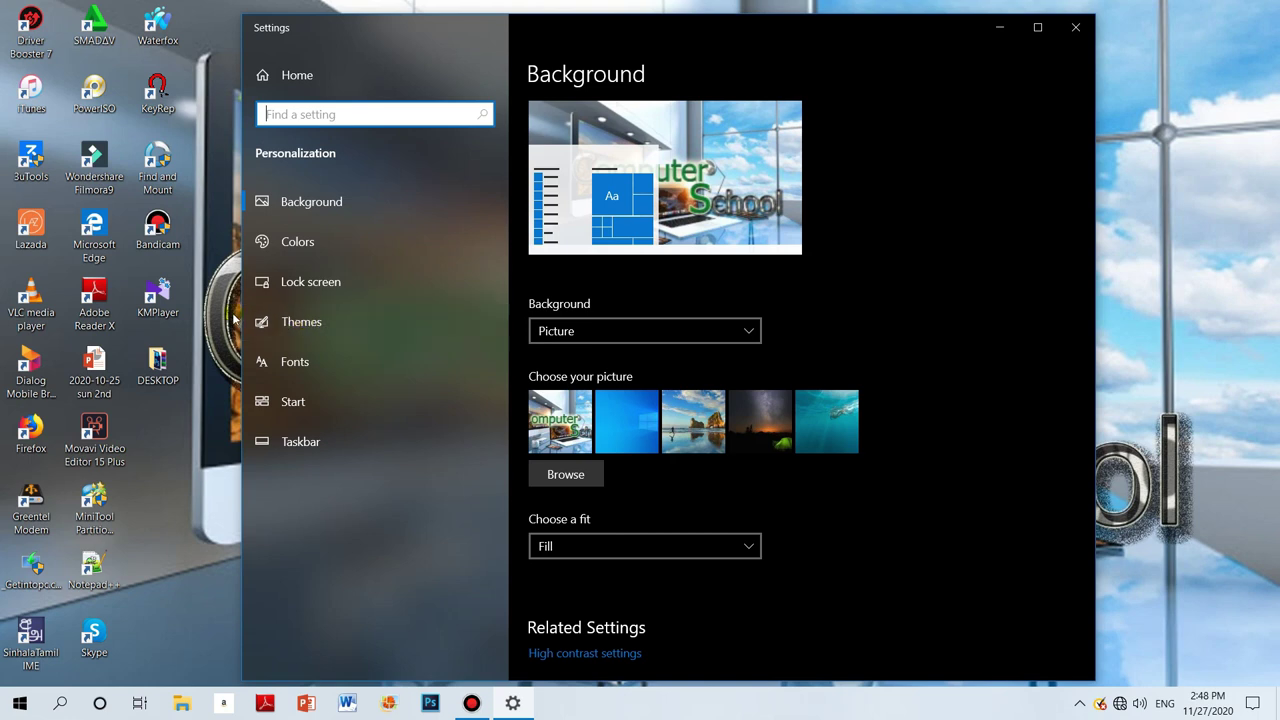
click(287, 323)
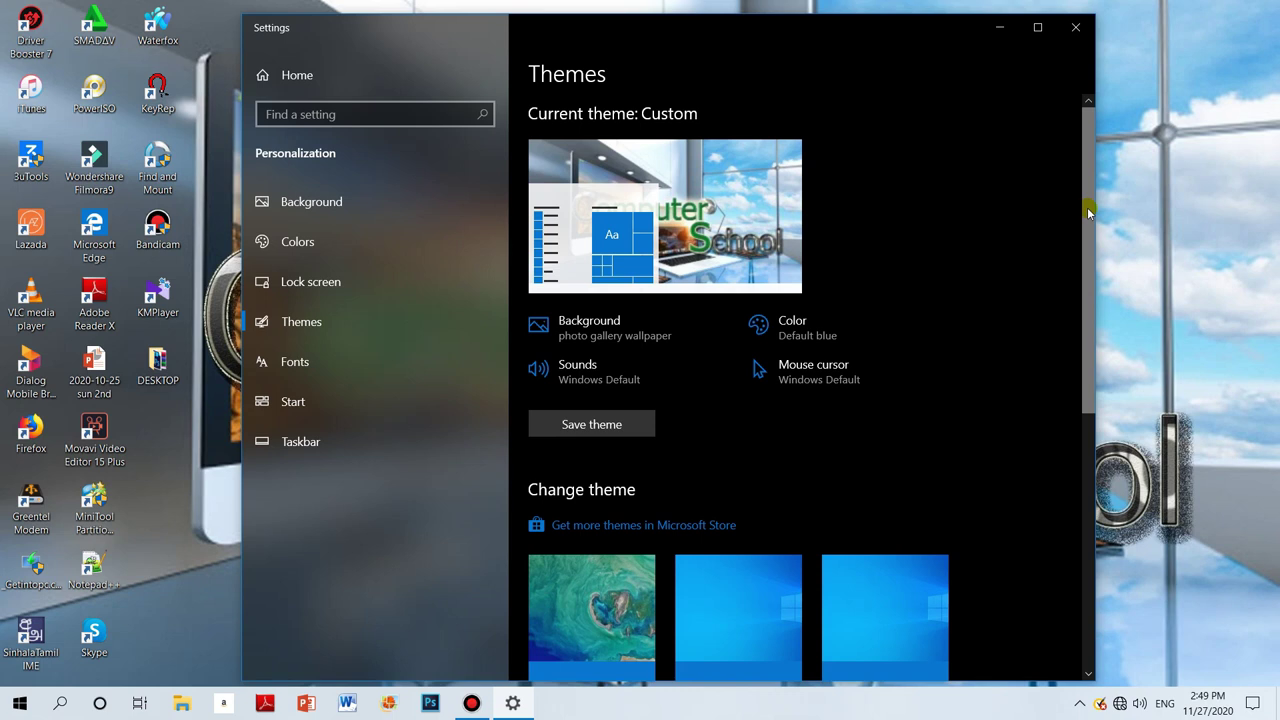
drag(1087, 207, 1049, 188)
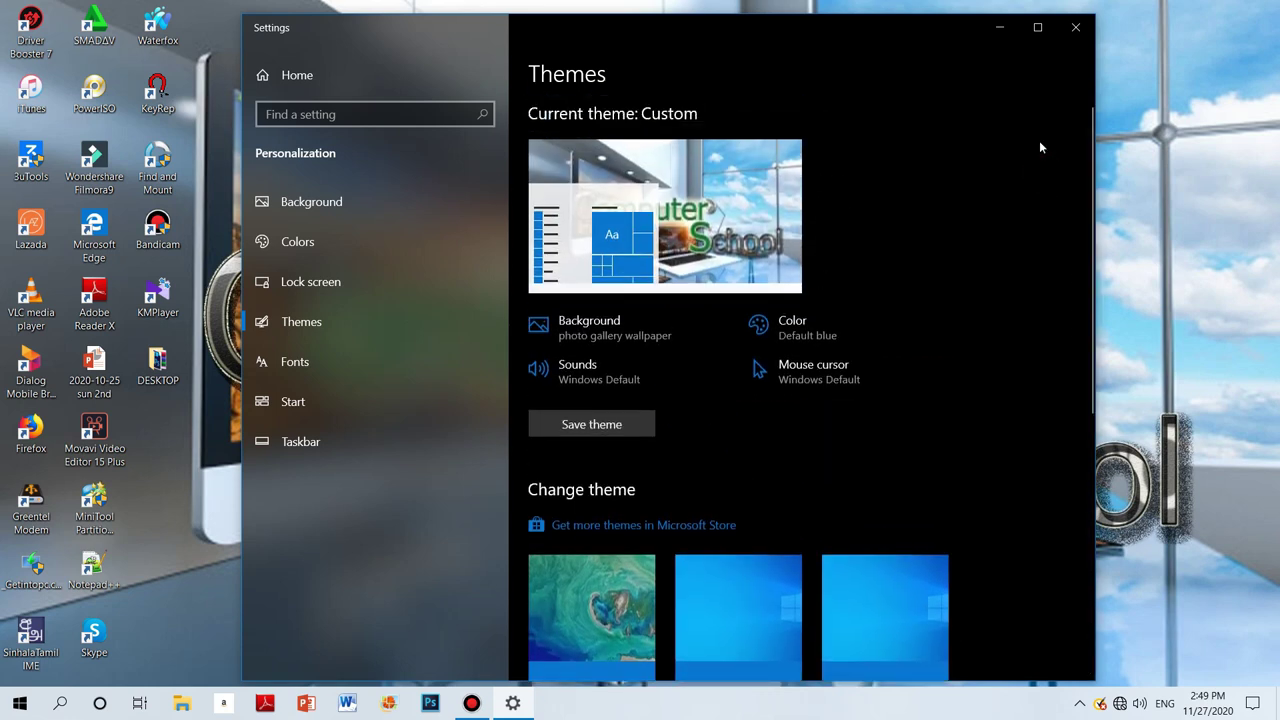
scroll(1039, 147, down, 5)
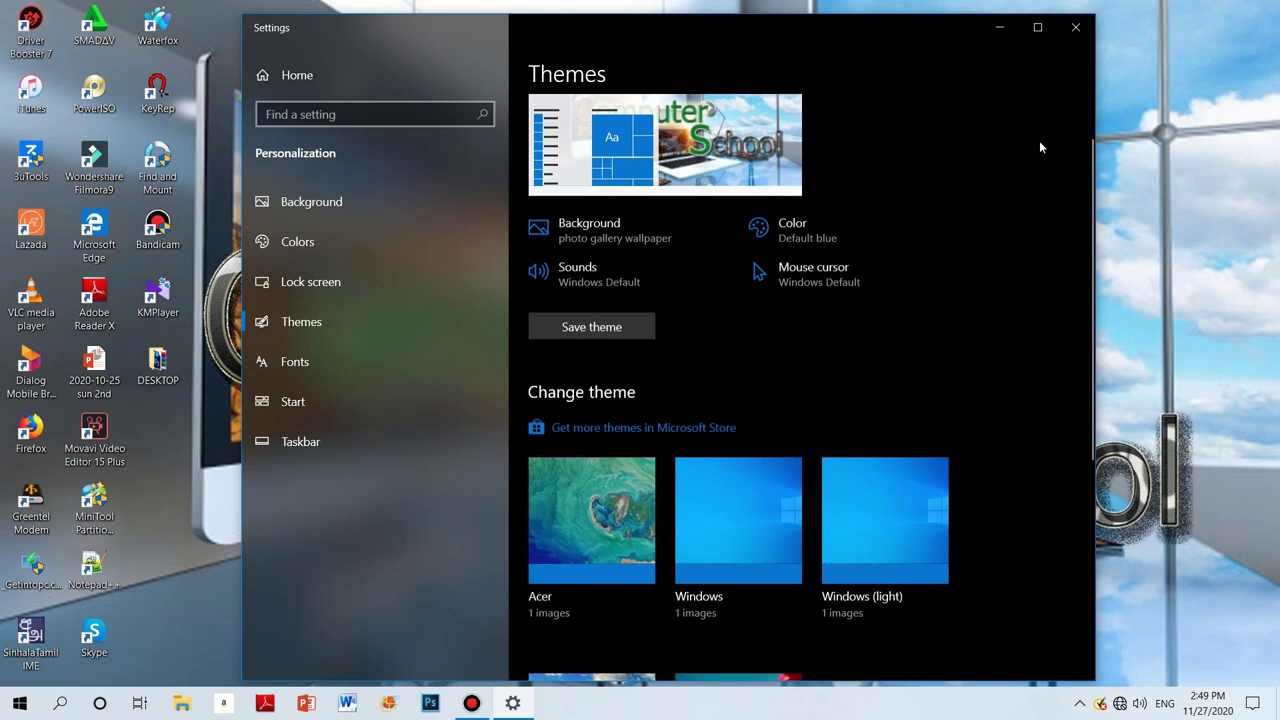
scroll(1039, 147, down, 3)
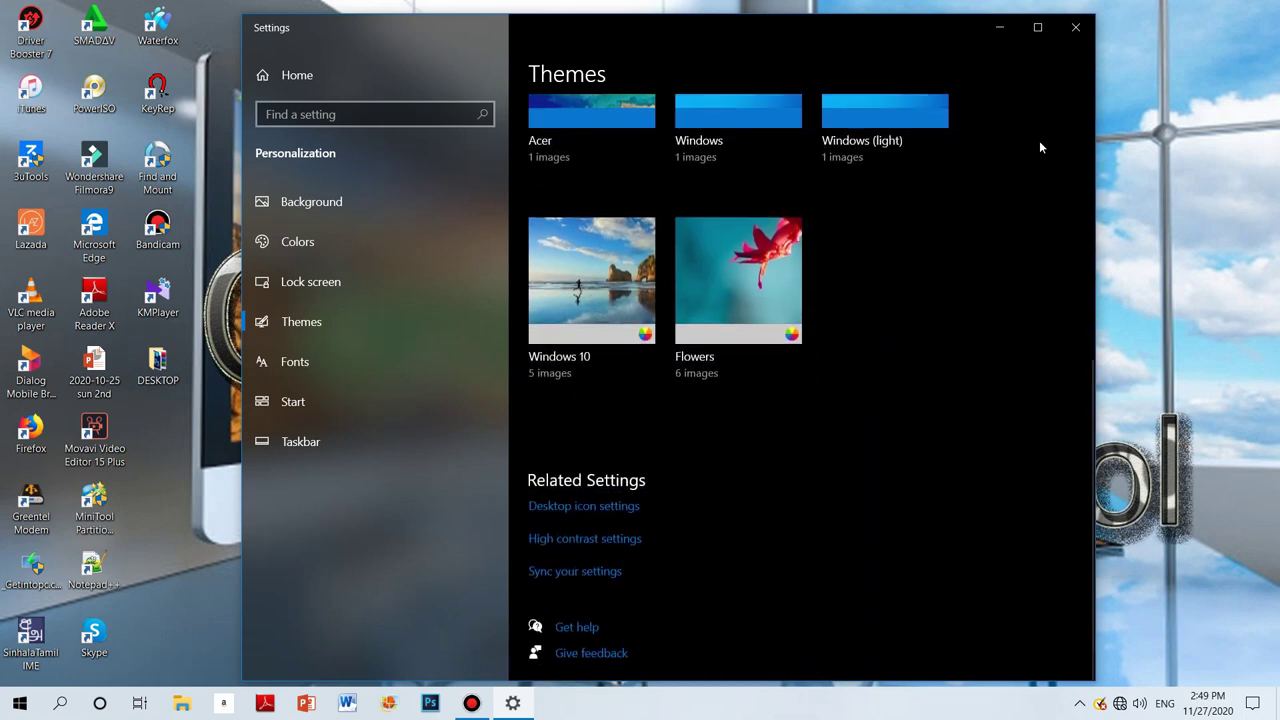
scroll(1039, 147, up, 3)
scroll(1040, 147, up, 3)
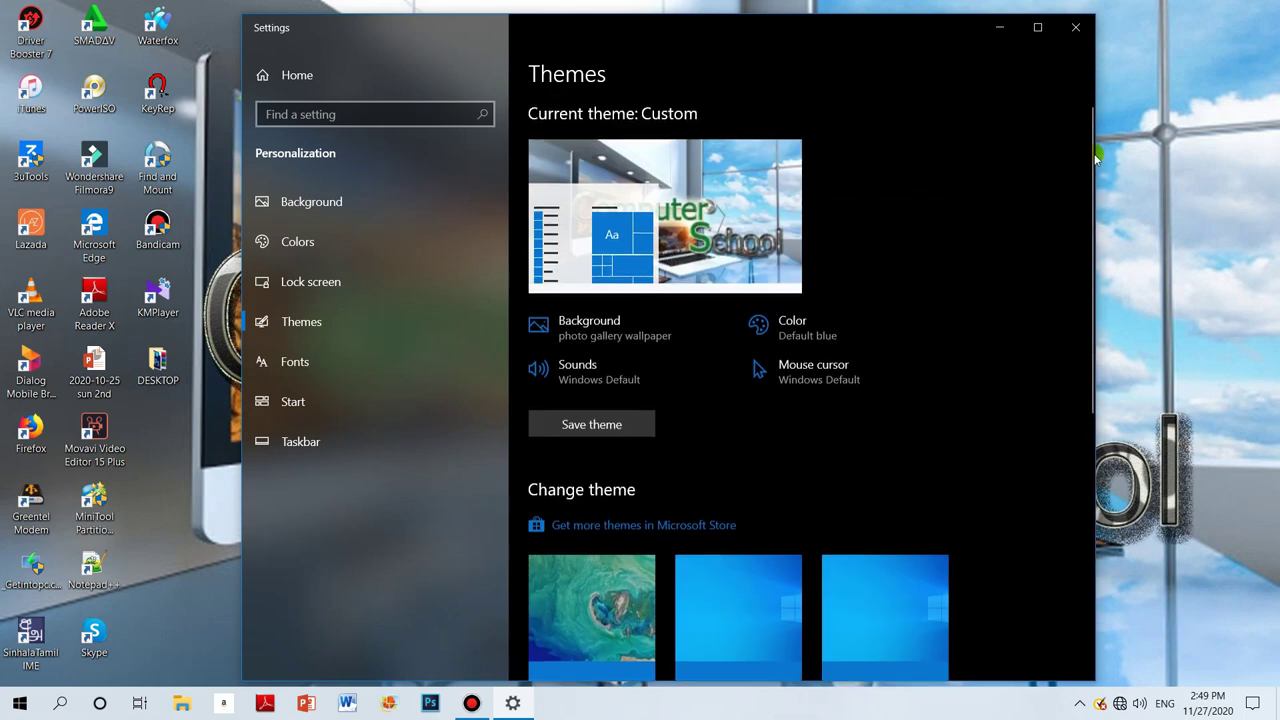
drag(1088, 175, 1036, 432)
click(583, 510)
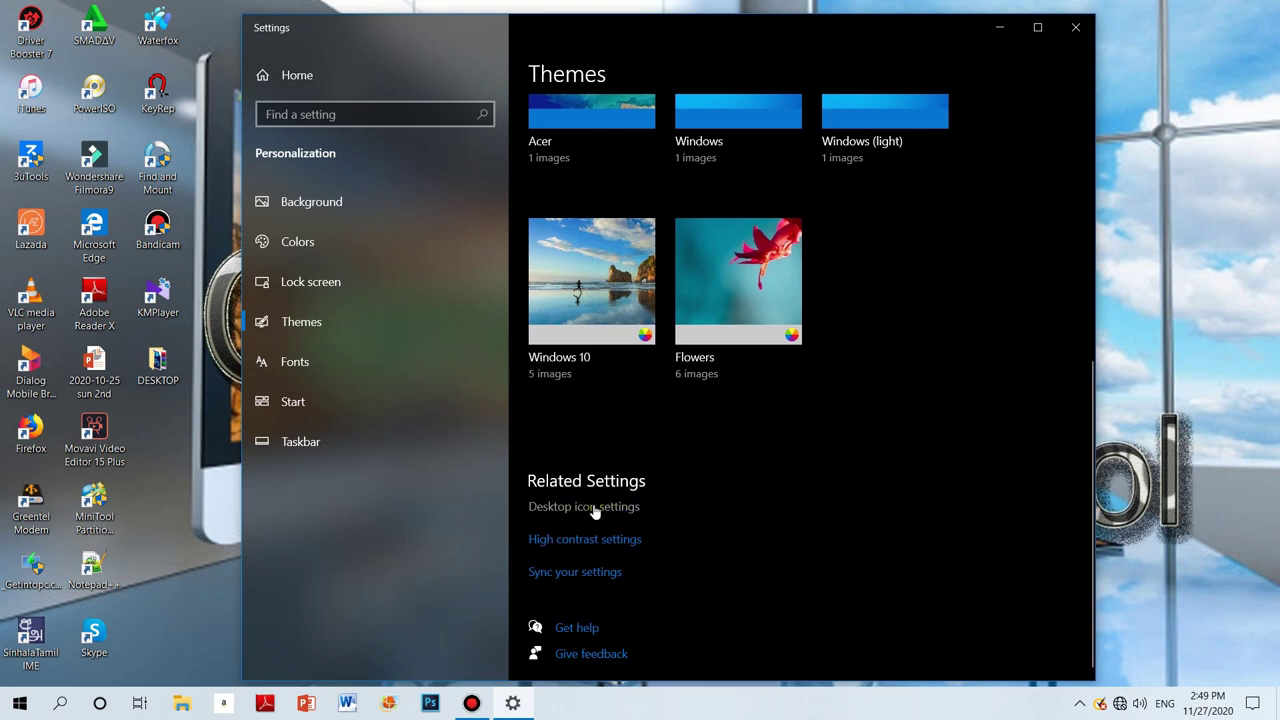
Tick Computer in Desktop Icon Settings so This PC appears on the desktop, then apply and close.
click(589, 509)
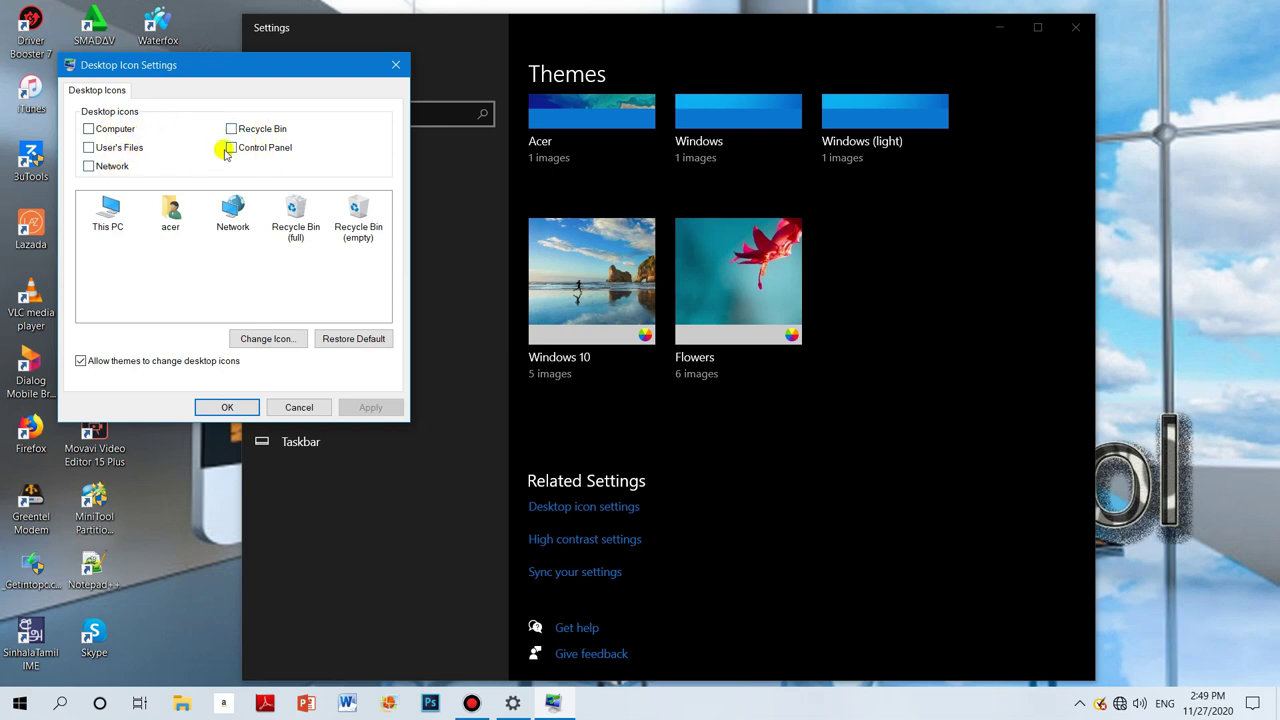
click(89, 129)
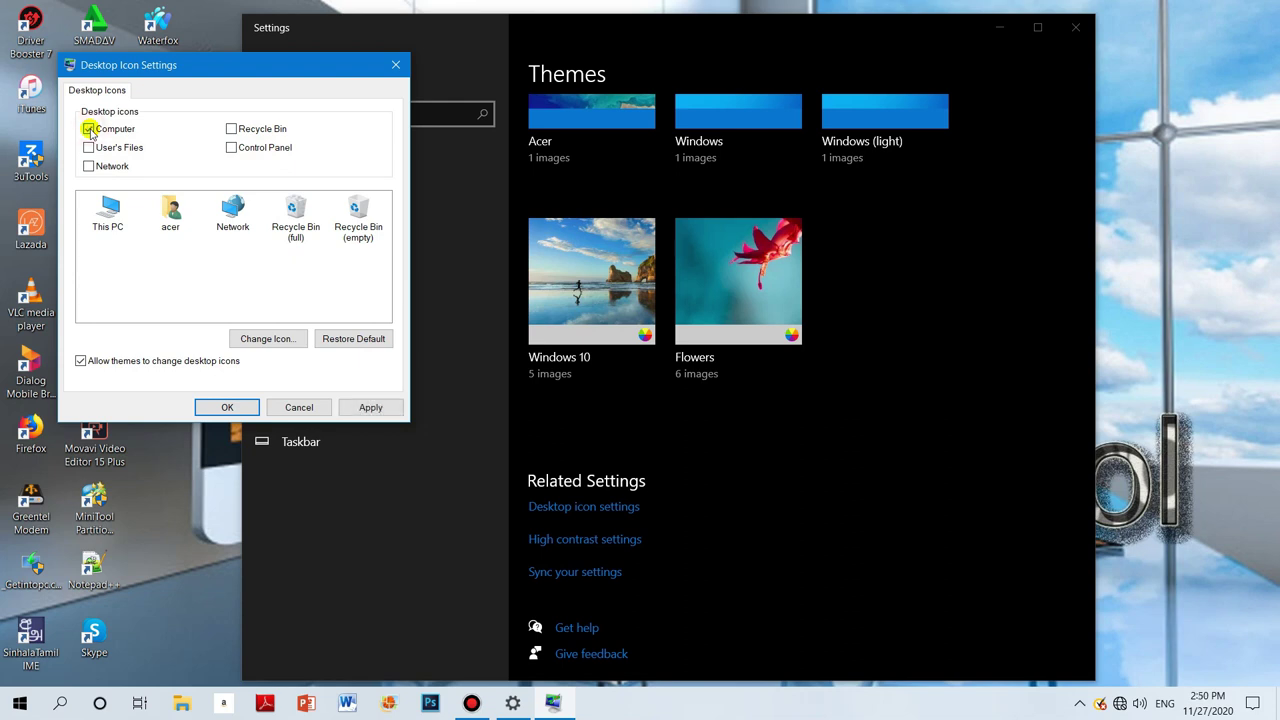
click(378, 410)
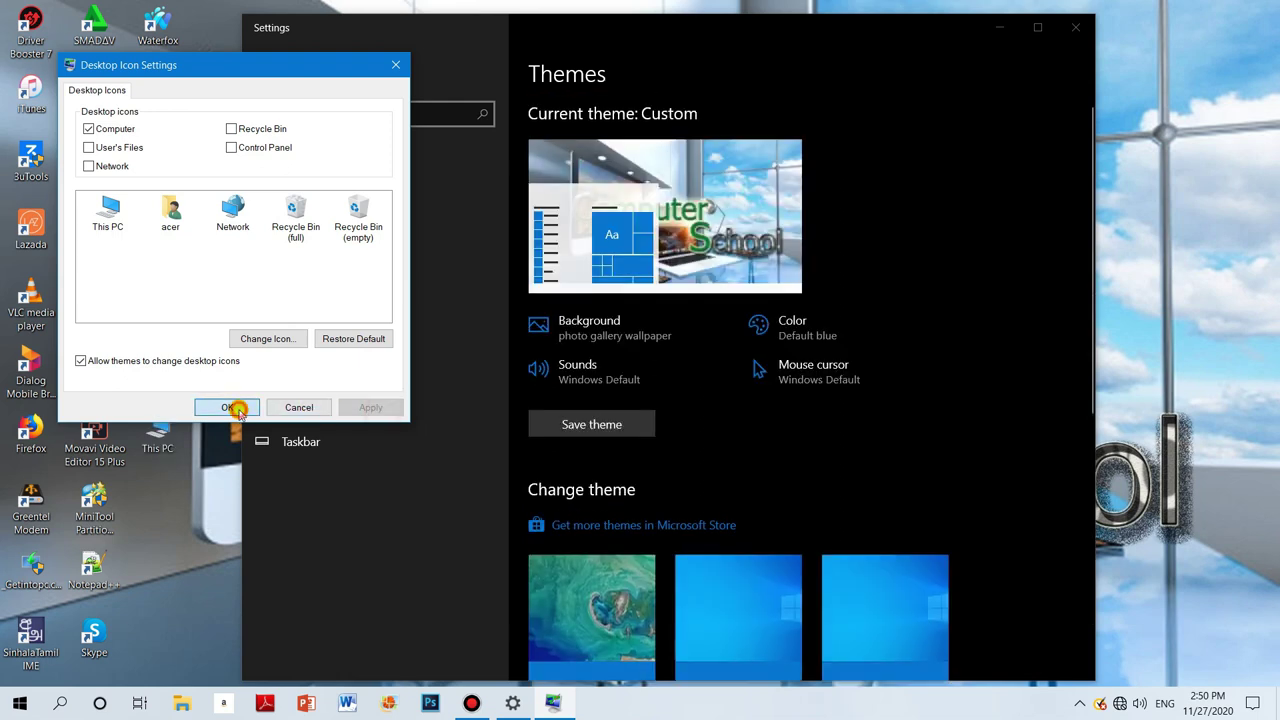
click(230, 406)
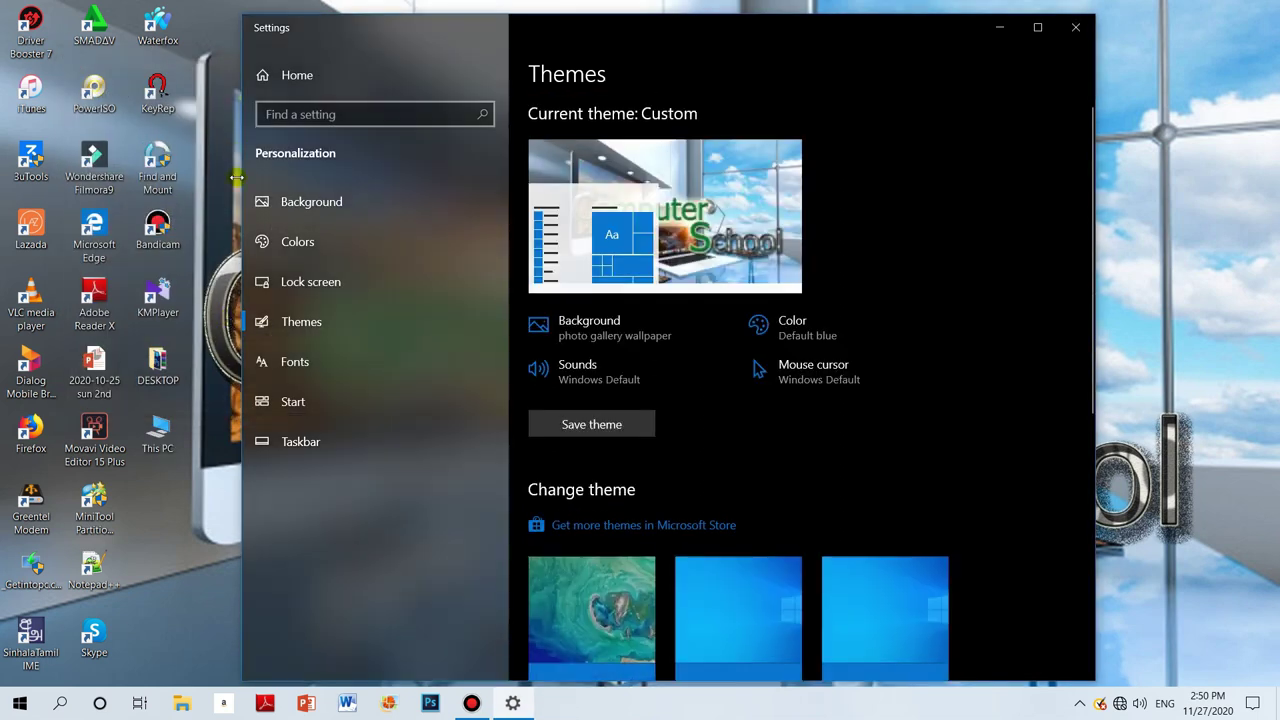
double_click(155, 438)
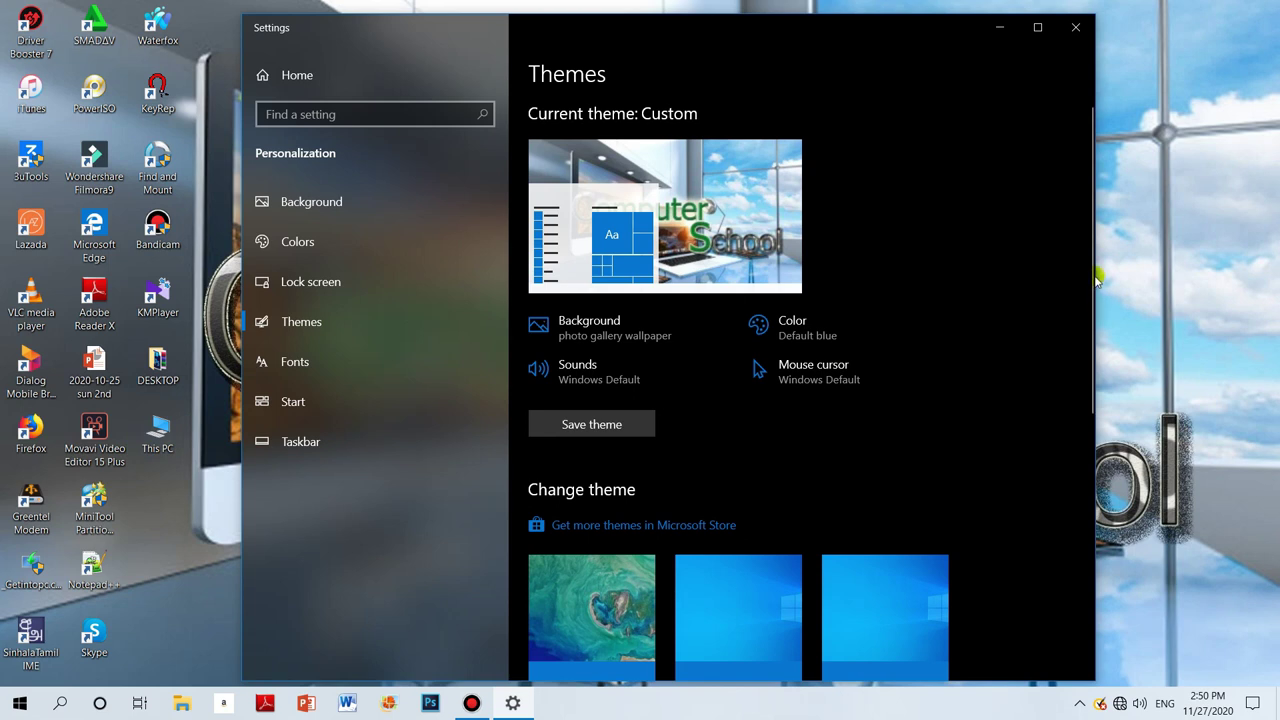
Tick Recycle Bin and Control Panel in Desktop Icon Settings and apply the choices.
scroll(697, 630, down, 5)
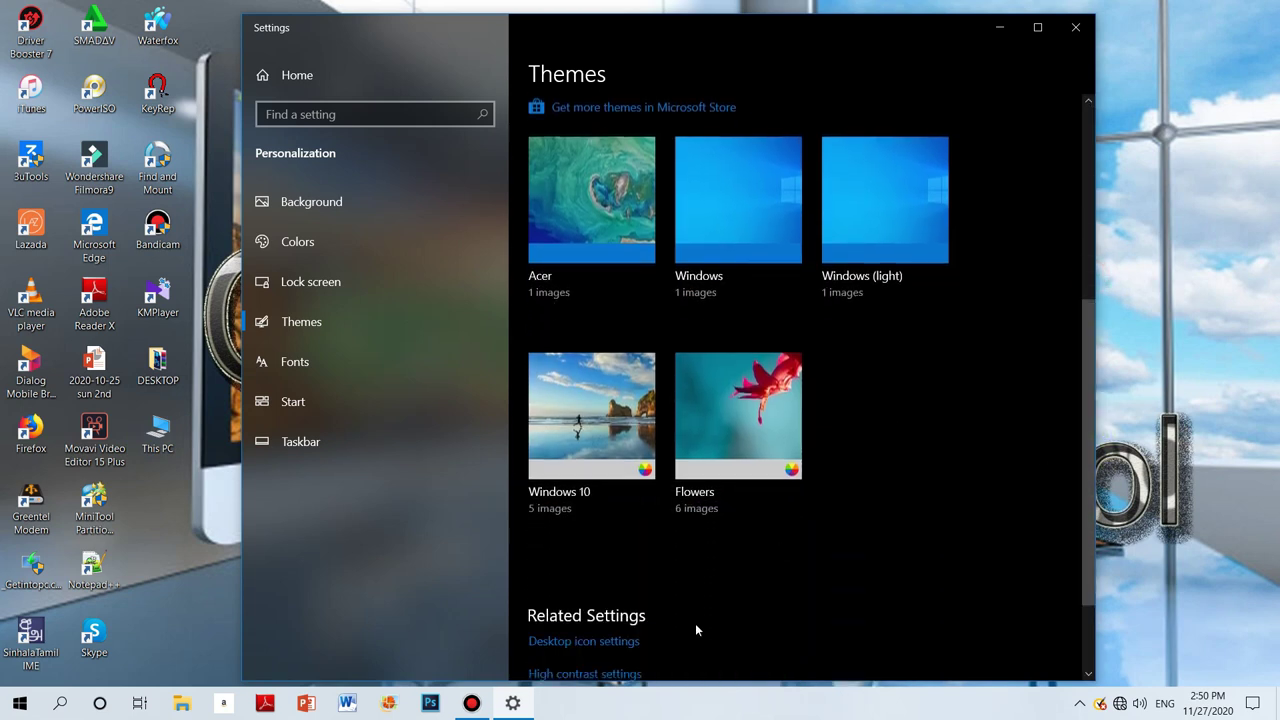
click(619, 645)
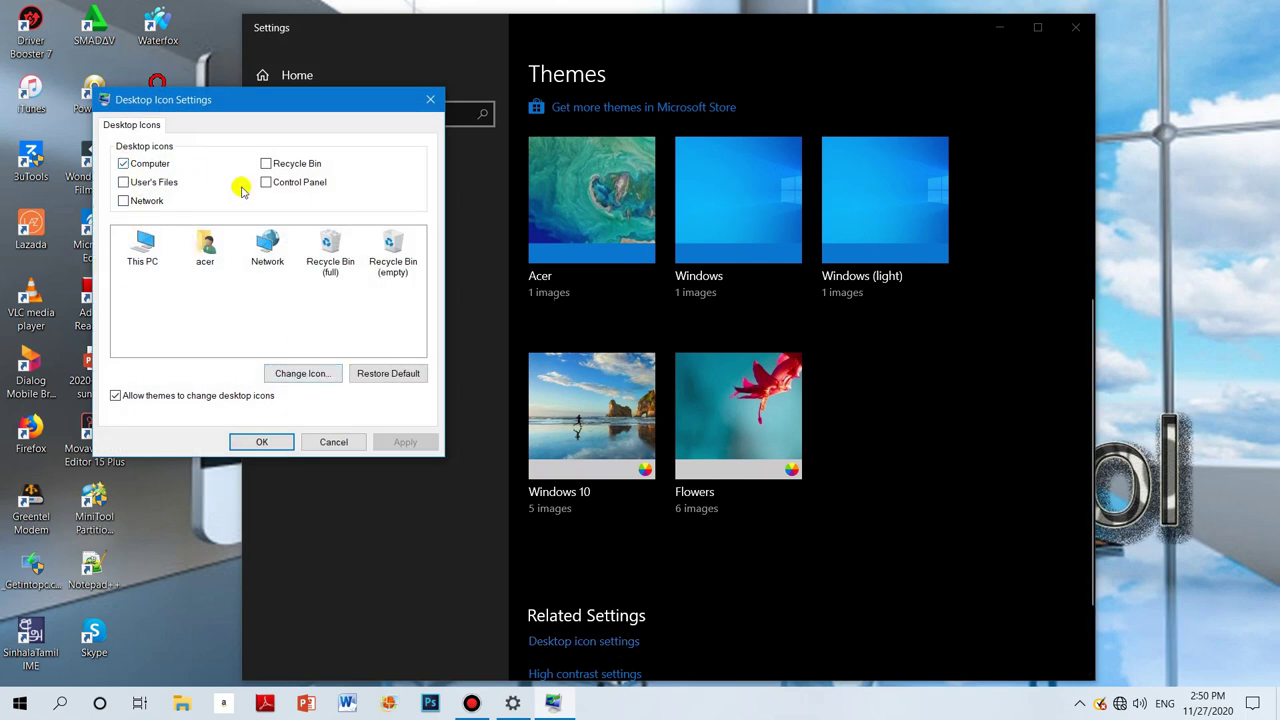
click(227, 105)
drag(227, 105, 502, 97)
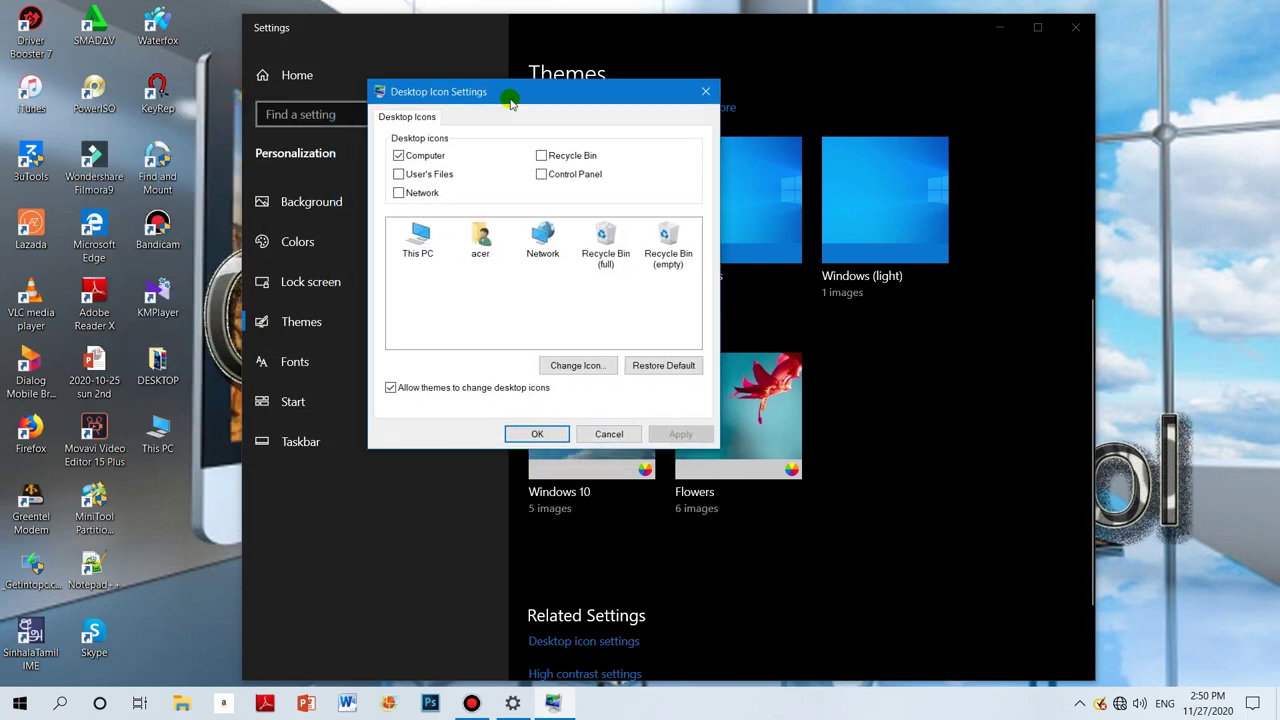
click(540, 156)
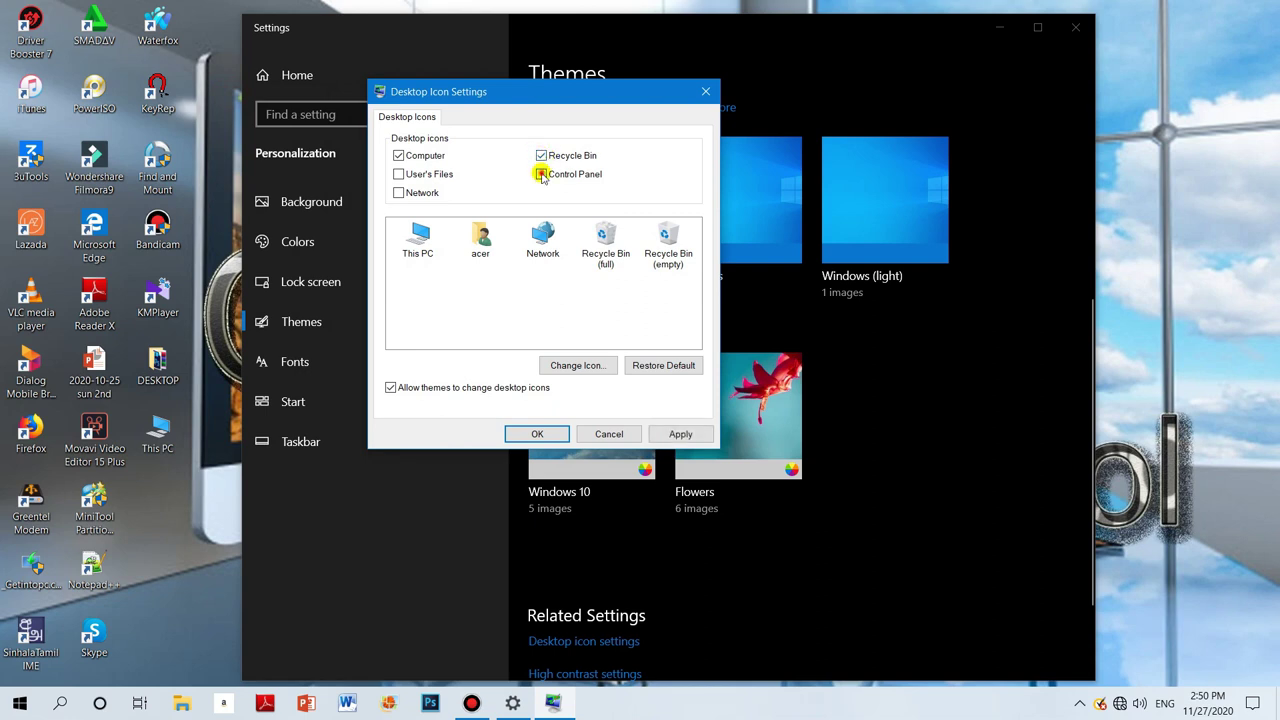
click(541, 175)
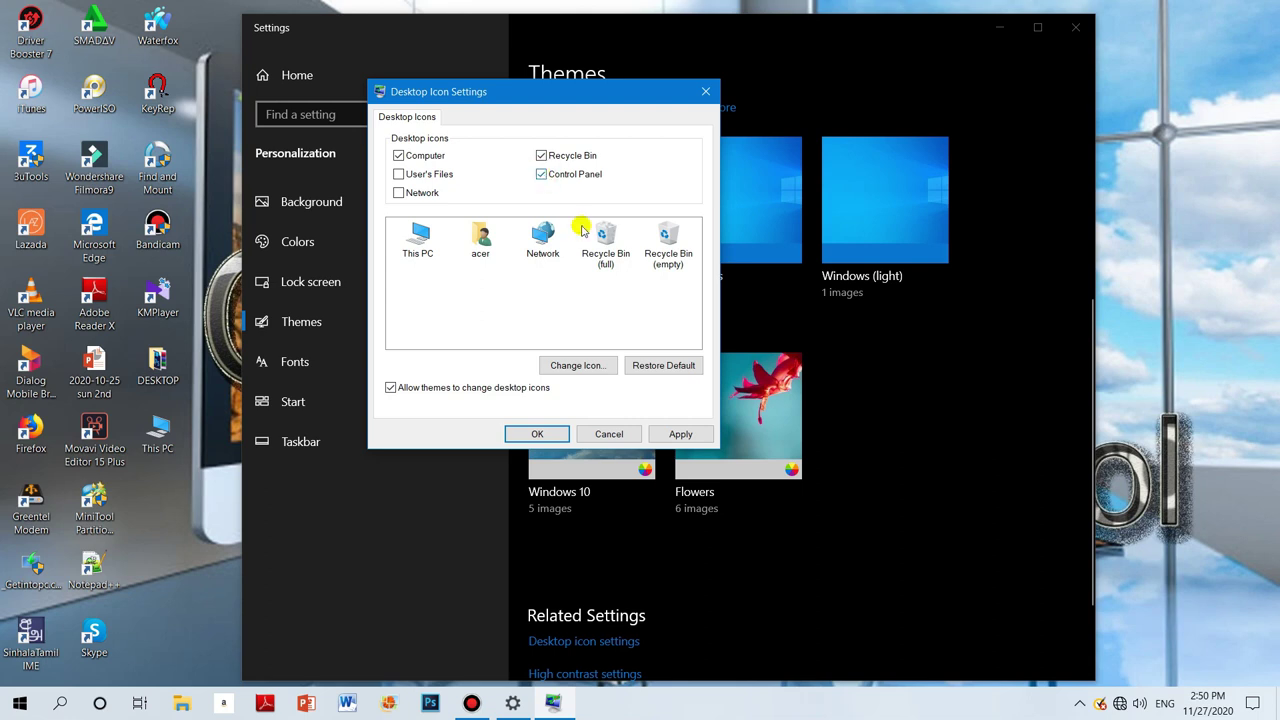
click(685, 440)
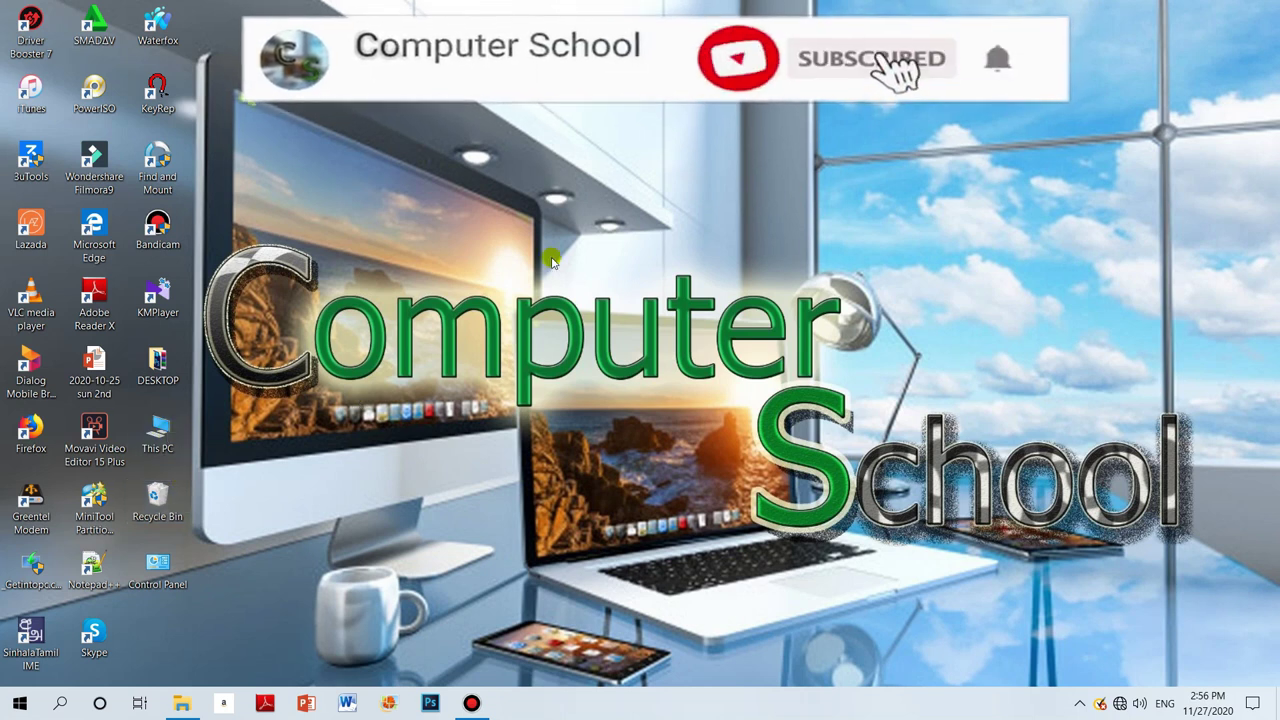
Reopen Personalization from the desktop menu, go to Themes and open Desktop icon settings.
right_click(590, 194)
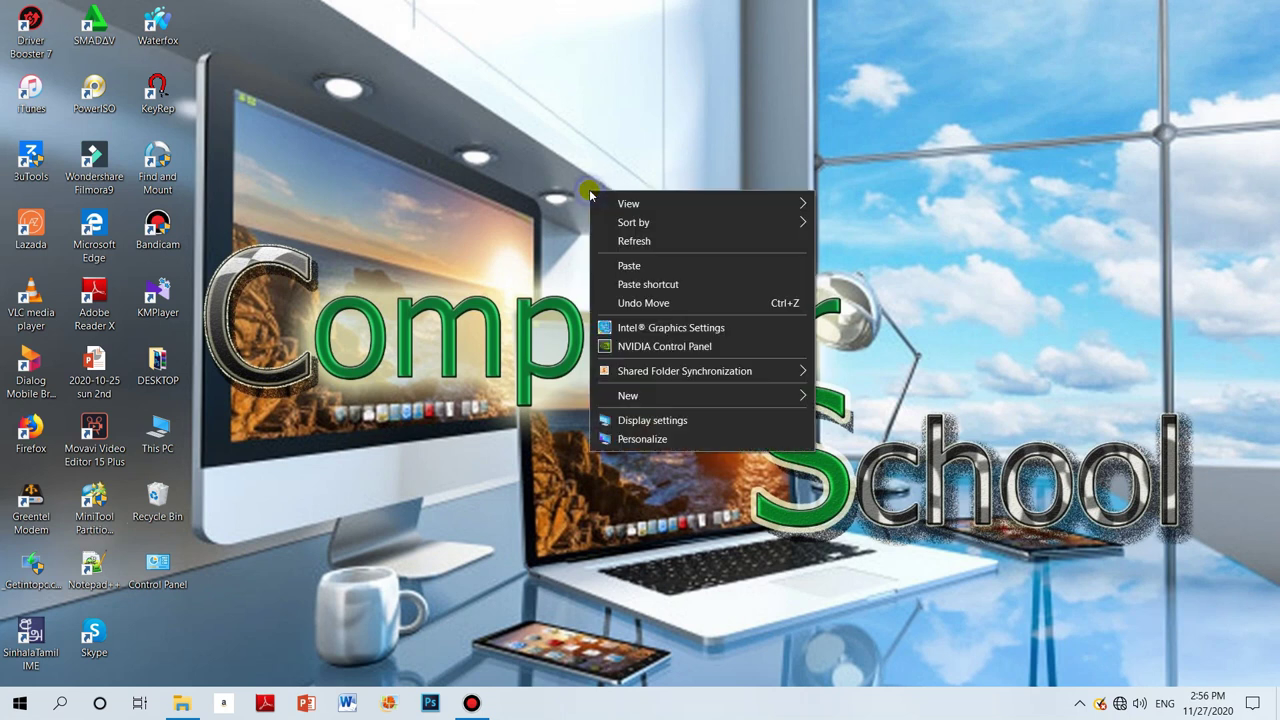
click(642, 439)
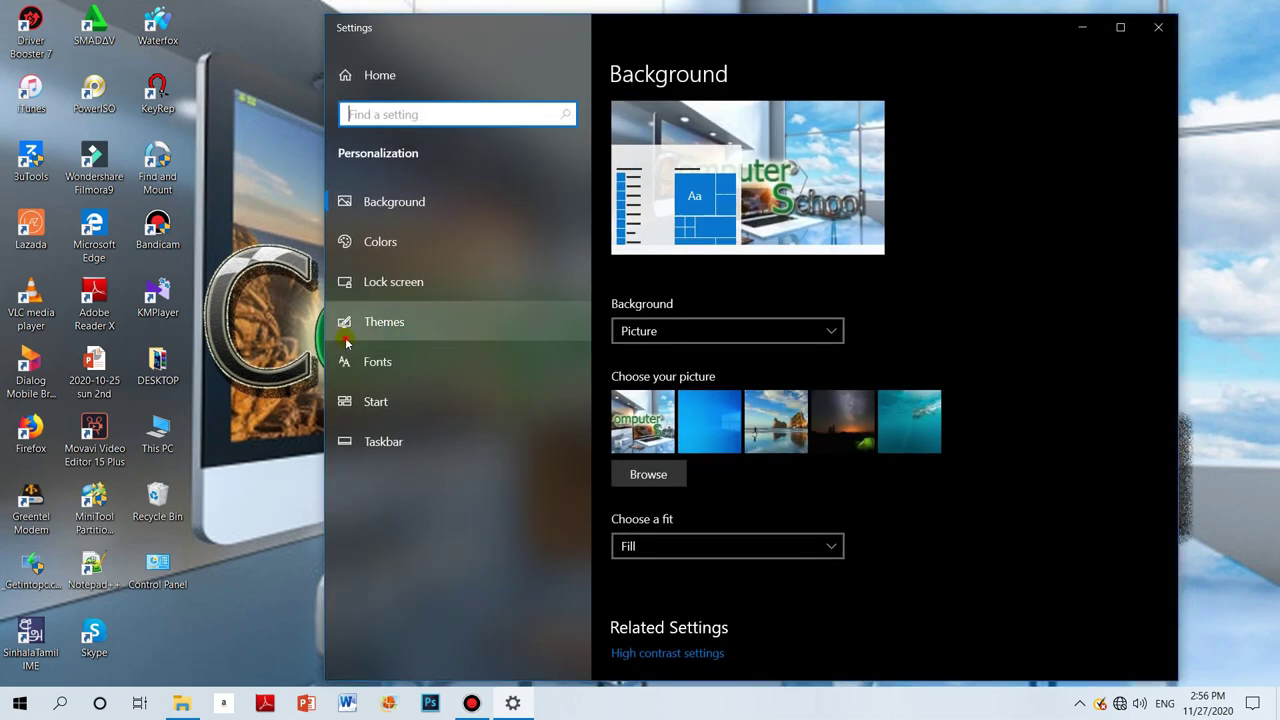
click(346, 338)
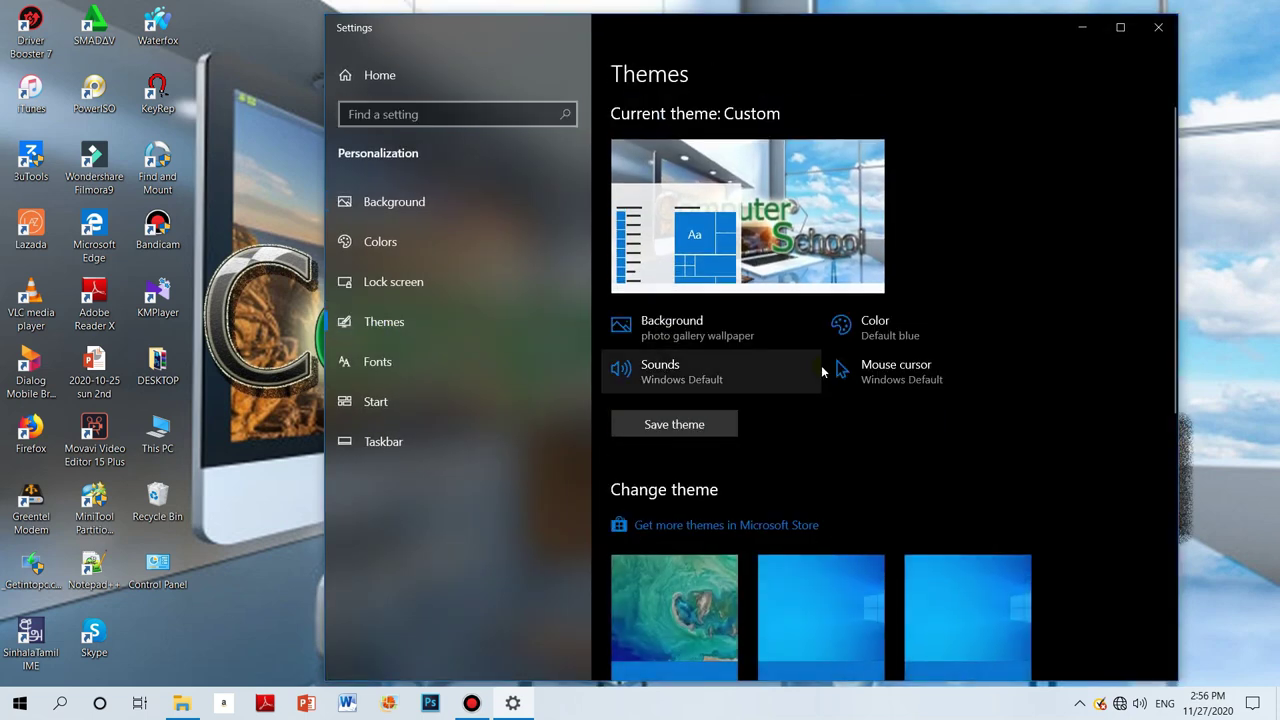
drag(1173, 262, 1172, 535)
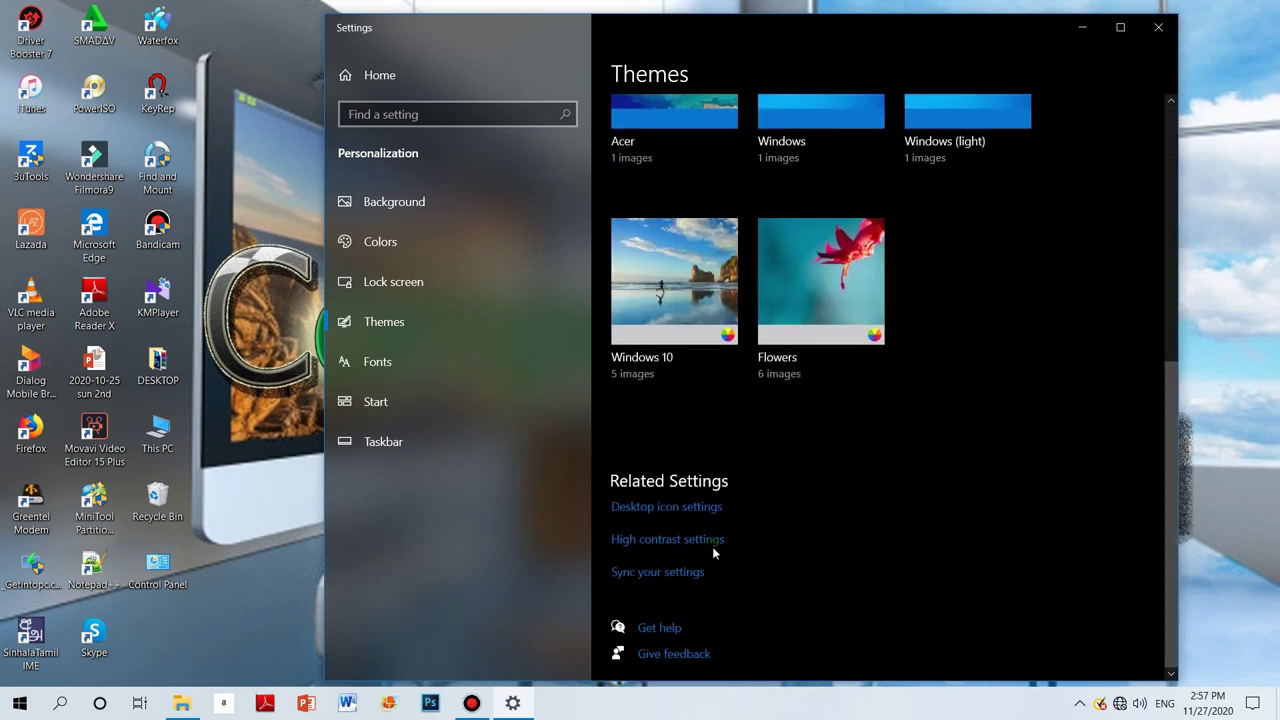
click(661, 508)
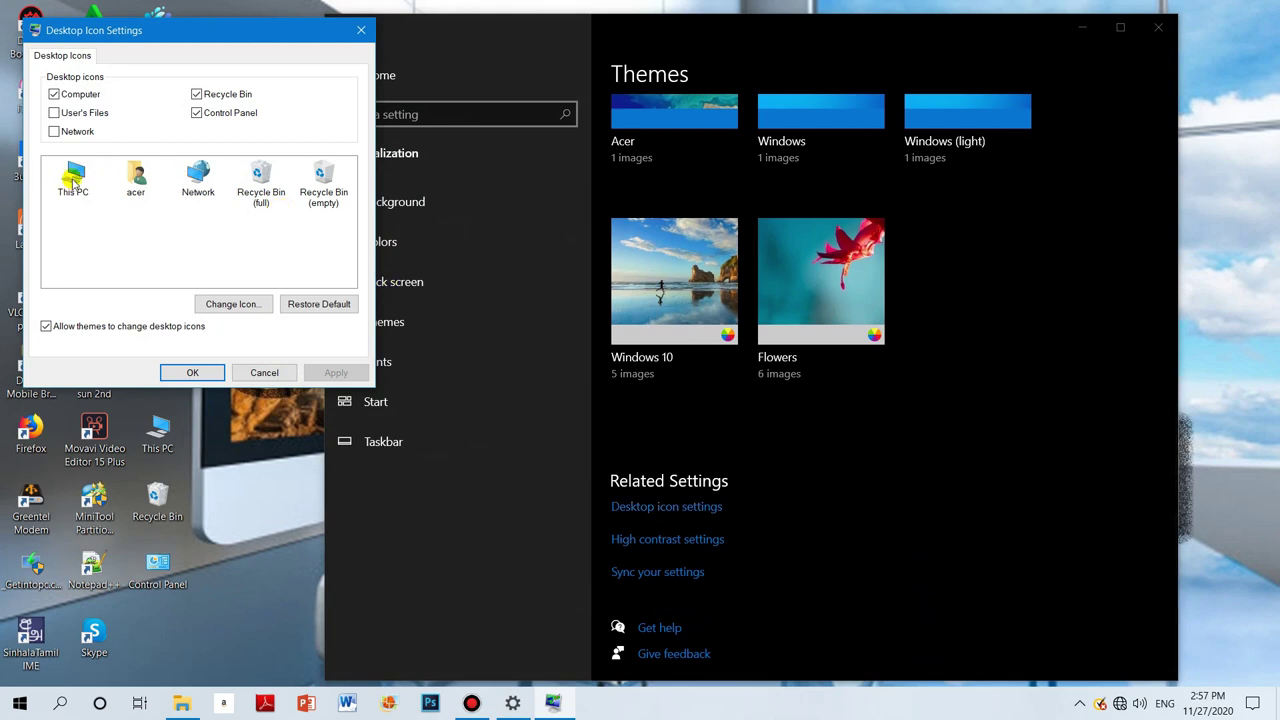
Change the This PC icon to a monitor icon from imageres.dll and apply it.
click(74, 182)
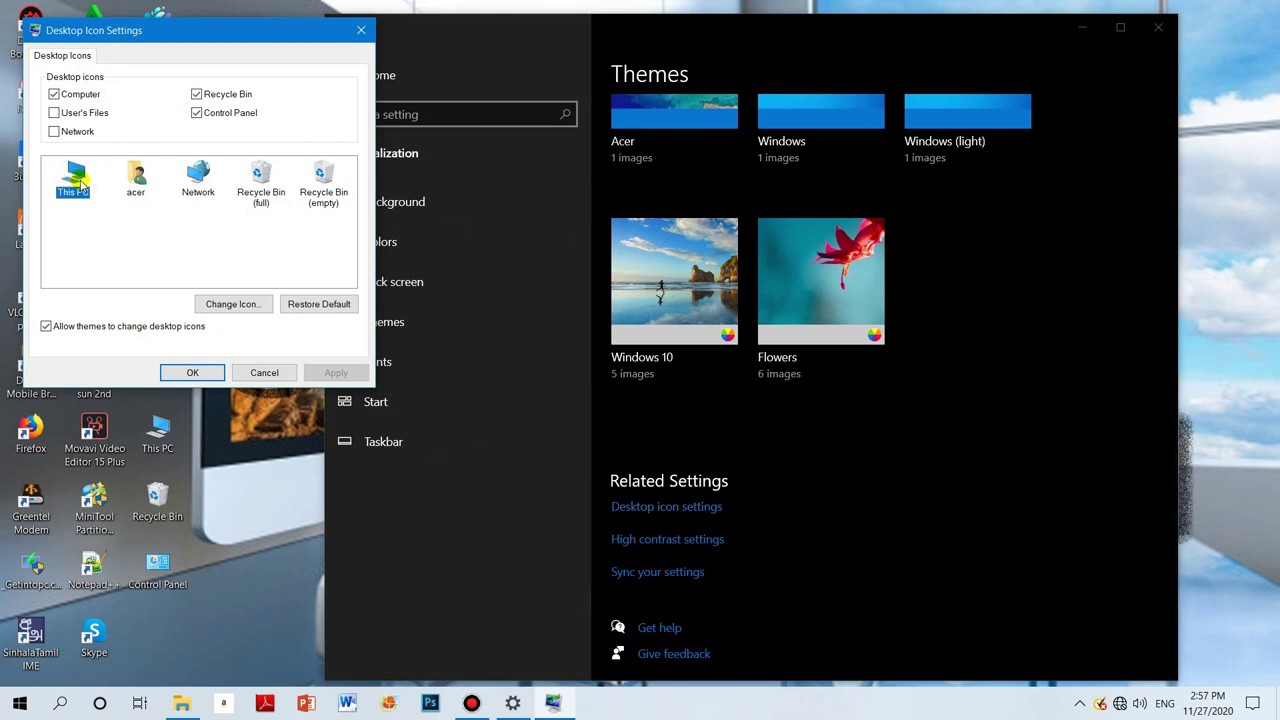
click(217, 305)
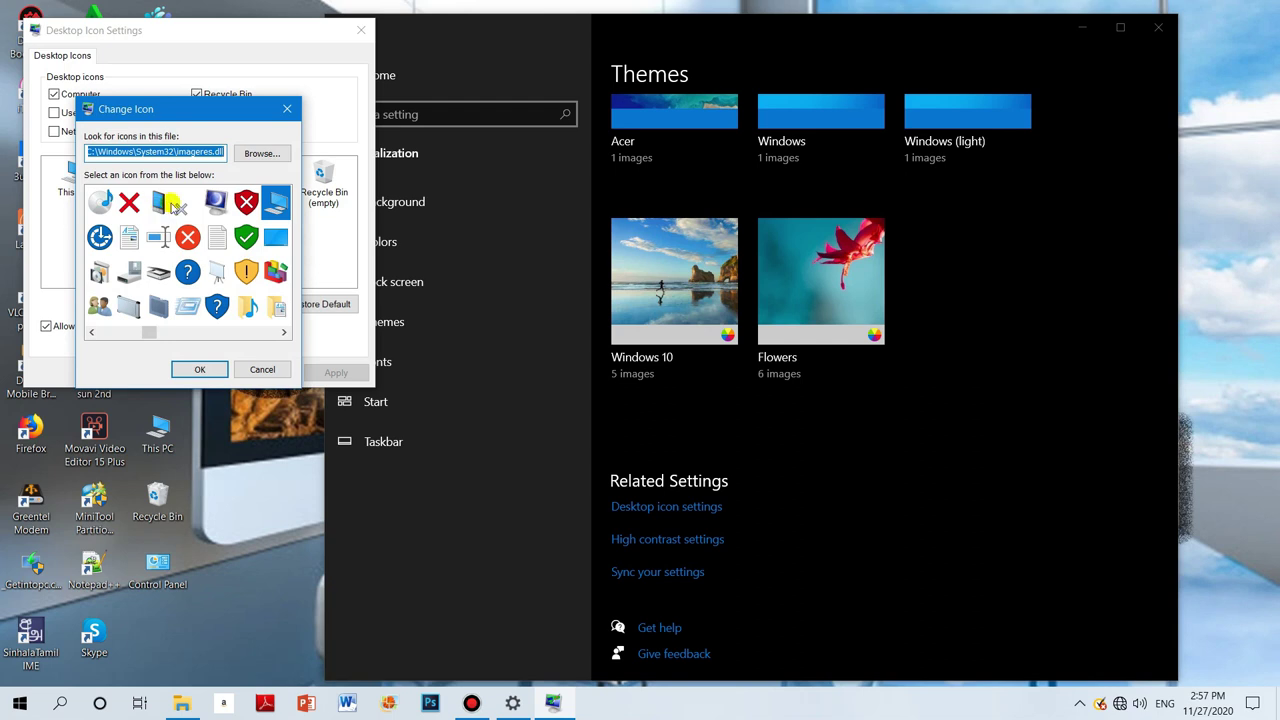
click(158, 205)
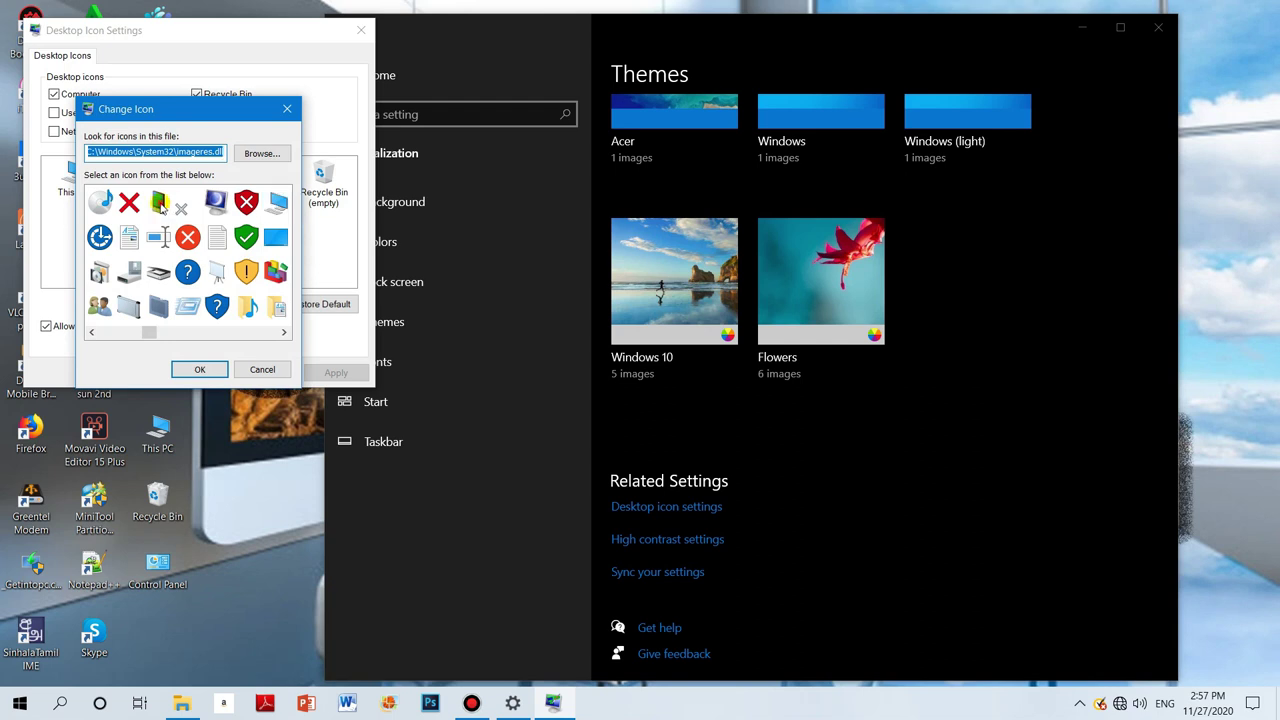
click(199, 369)
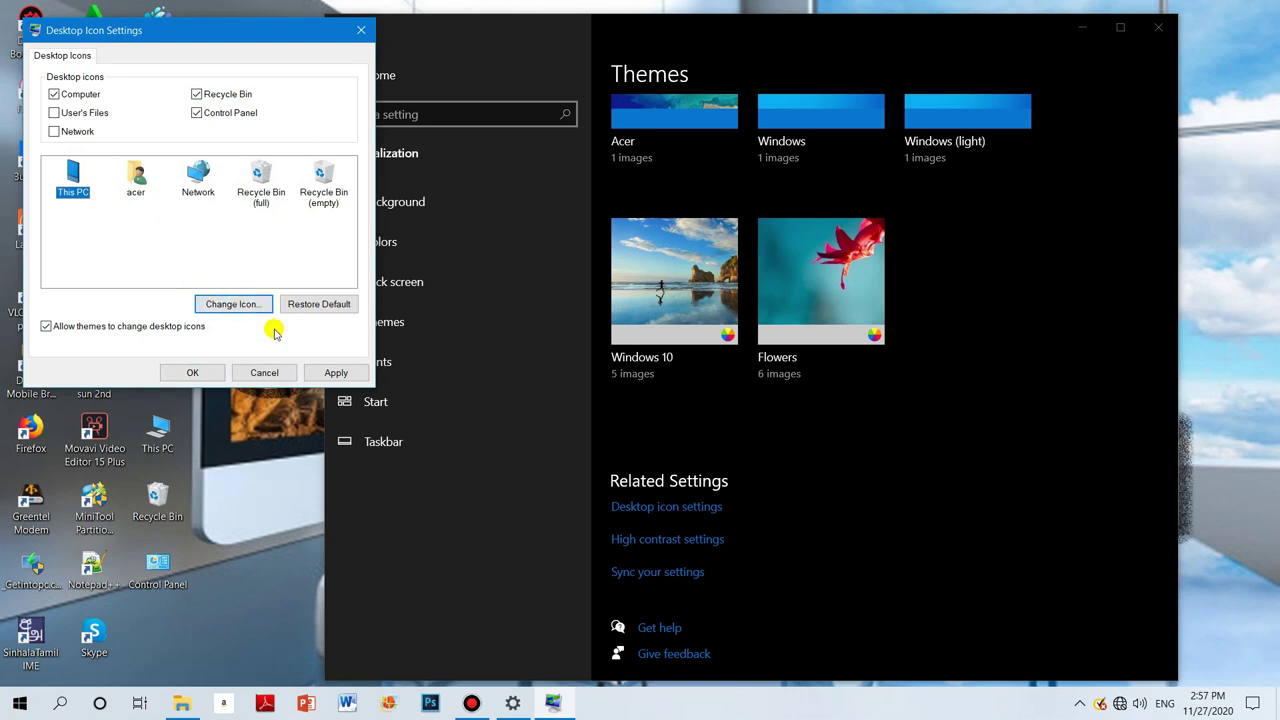
click(338, 372)
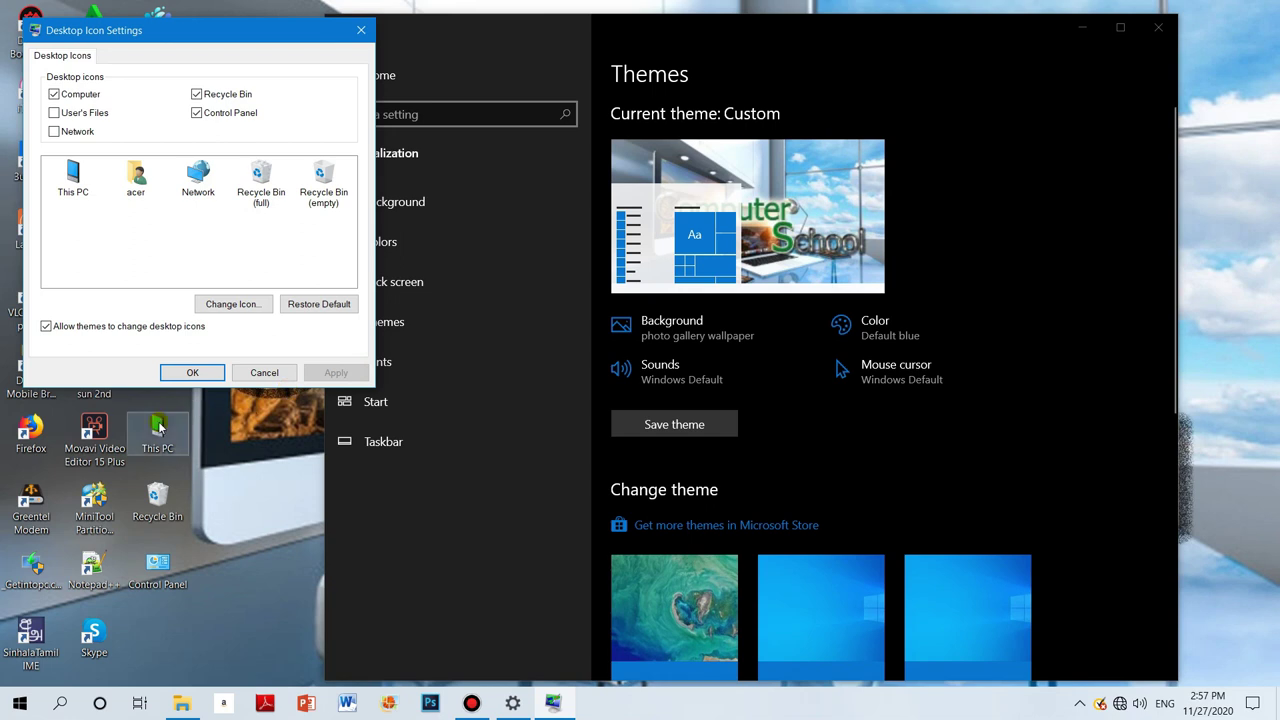
Give Recycle Bin (full) a different icon, apply it, and move the dialog aside.
click(170, 445)
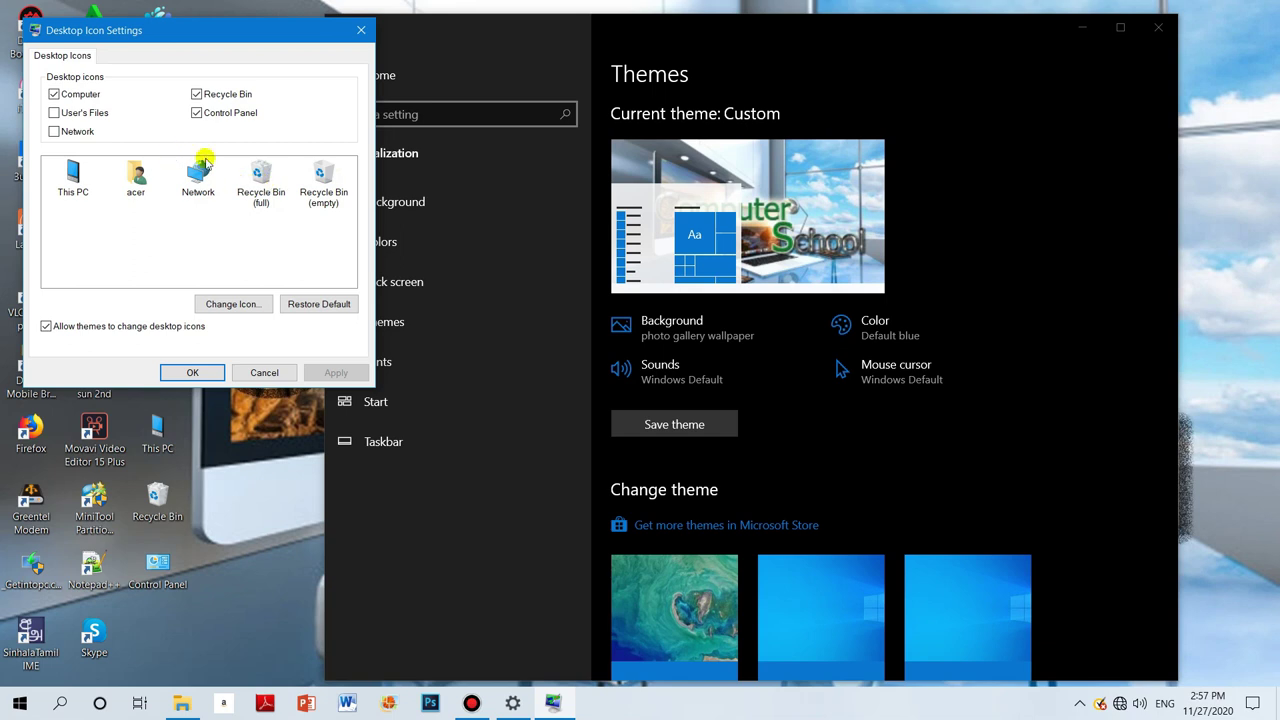
click(272, 180)
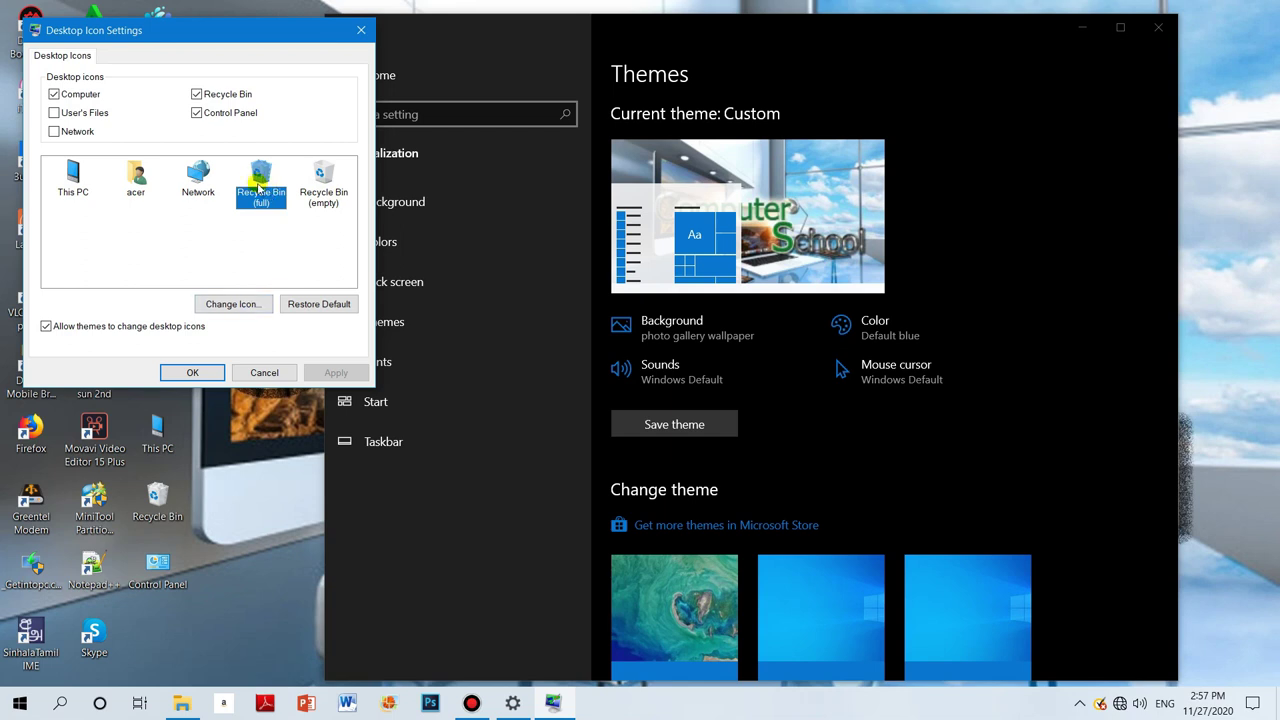
click(233, 305)
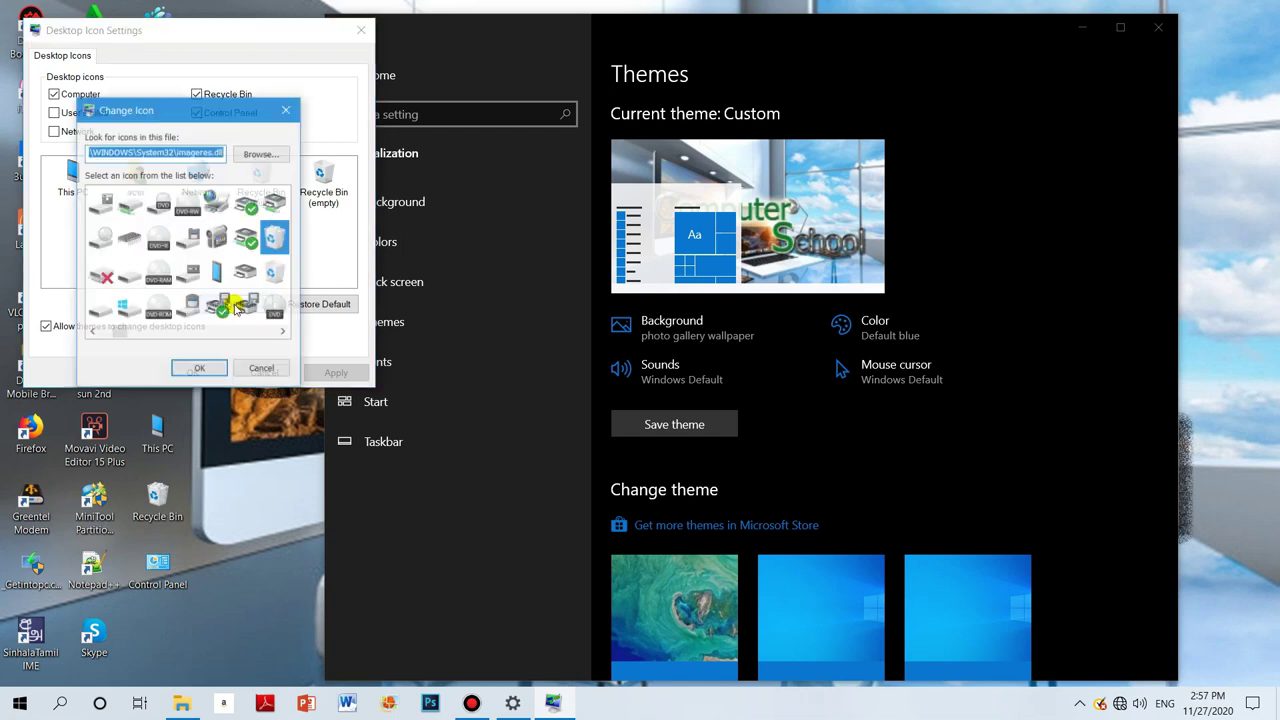
click(276, 272)
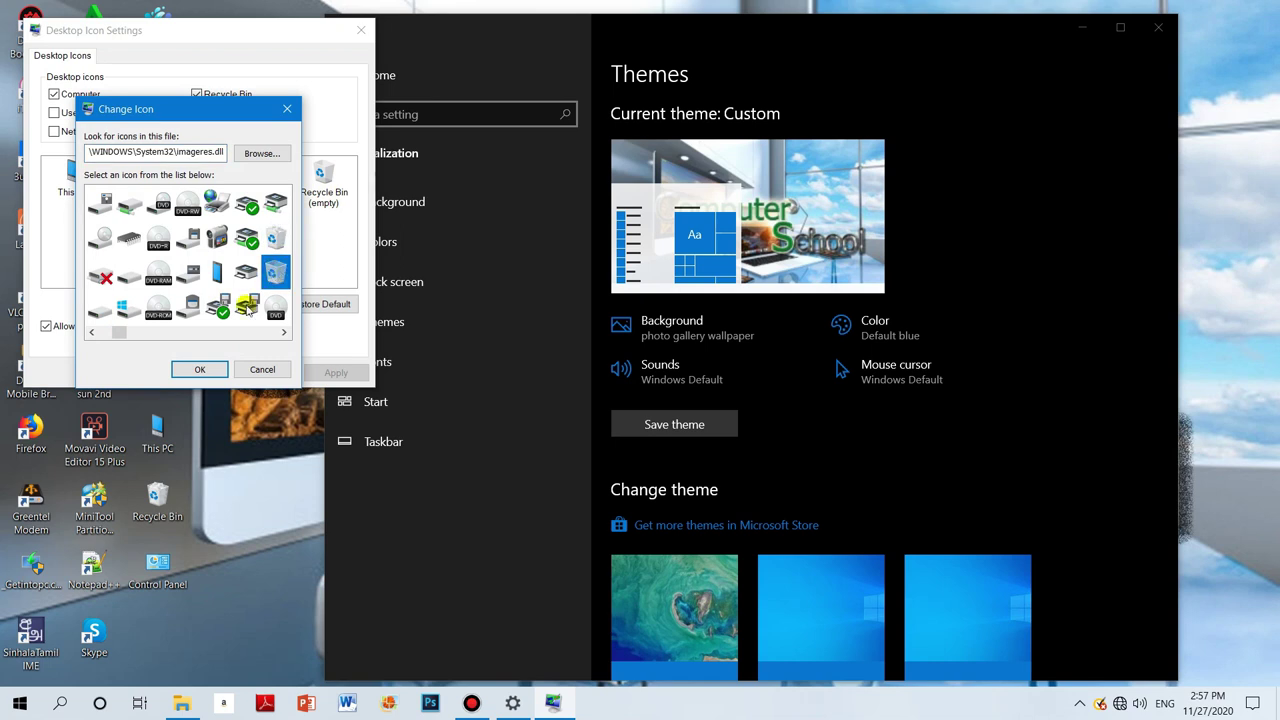
click(200, 369)
click(327, 373)
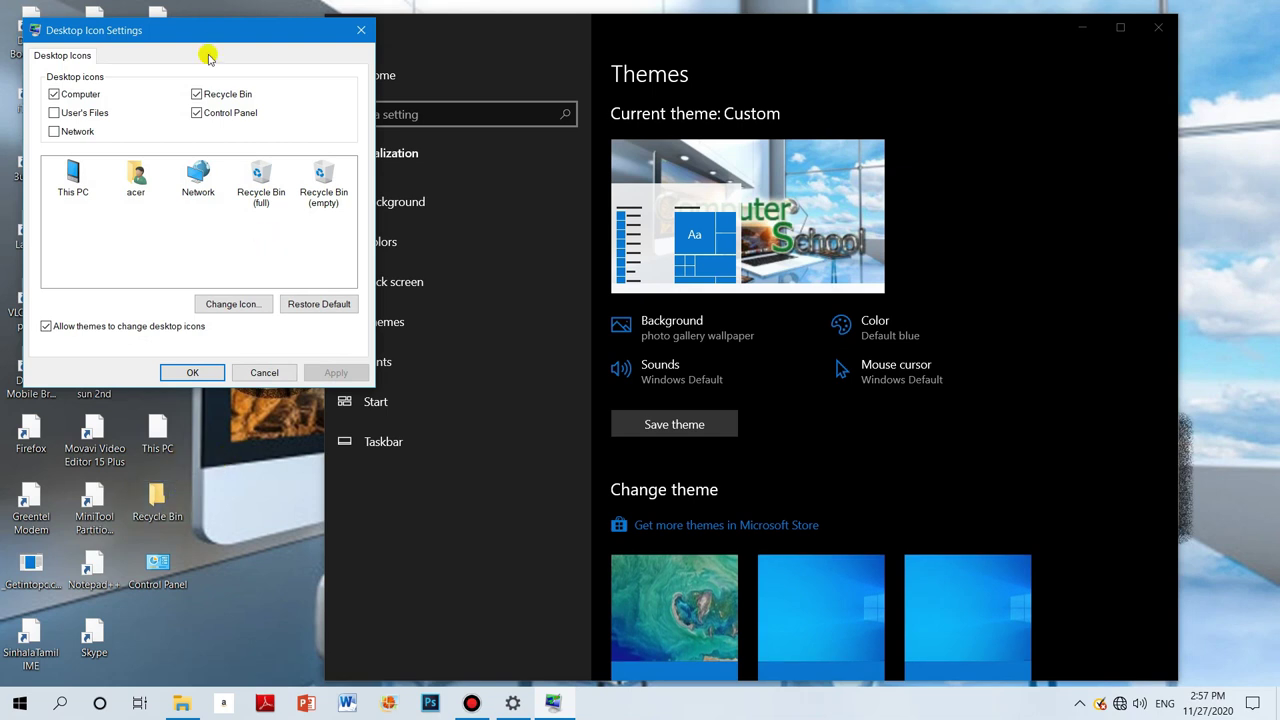
drag(209, 30, 520, 12)
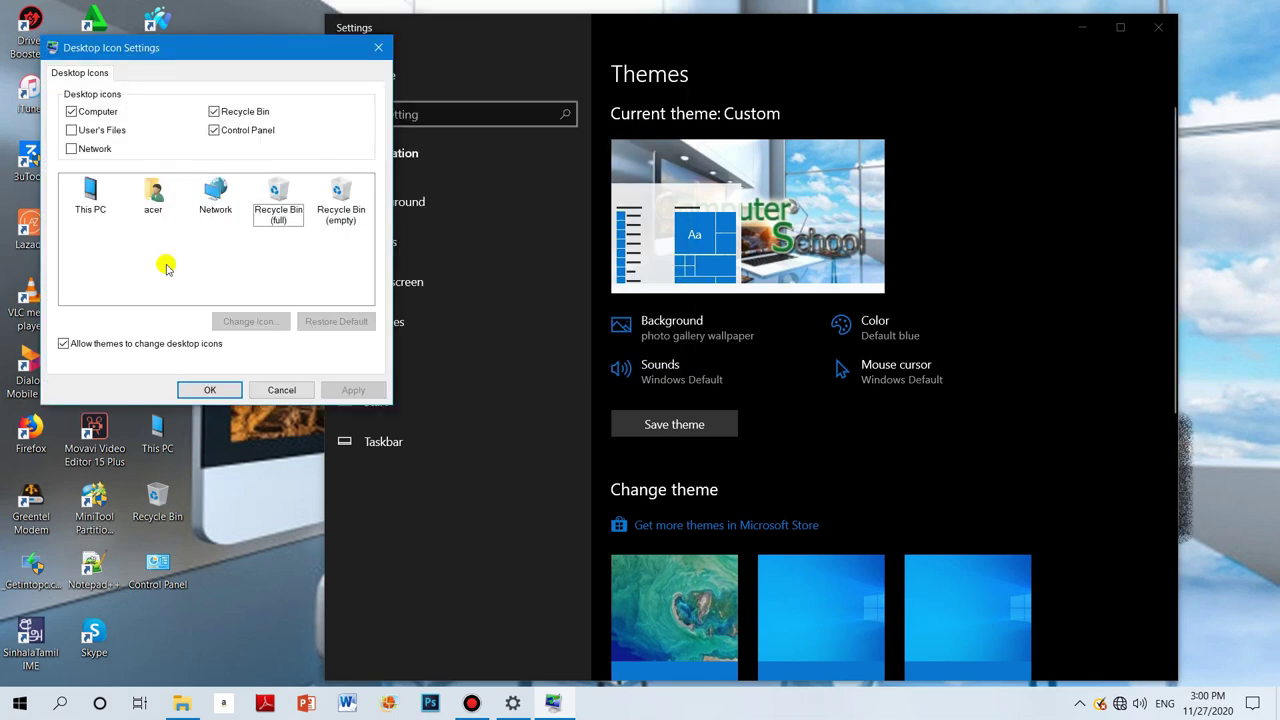
Use Restore Default on both This PC and Recycle Bin (full), then apply.
click(92, 195)
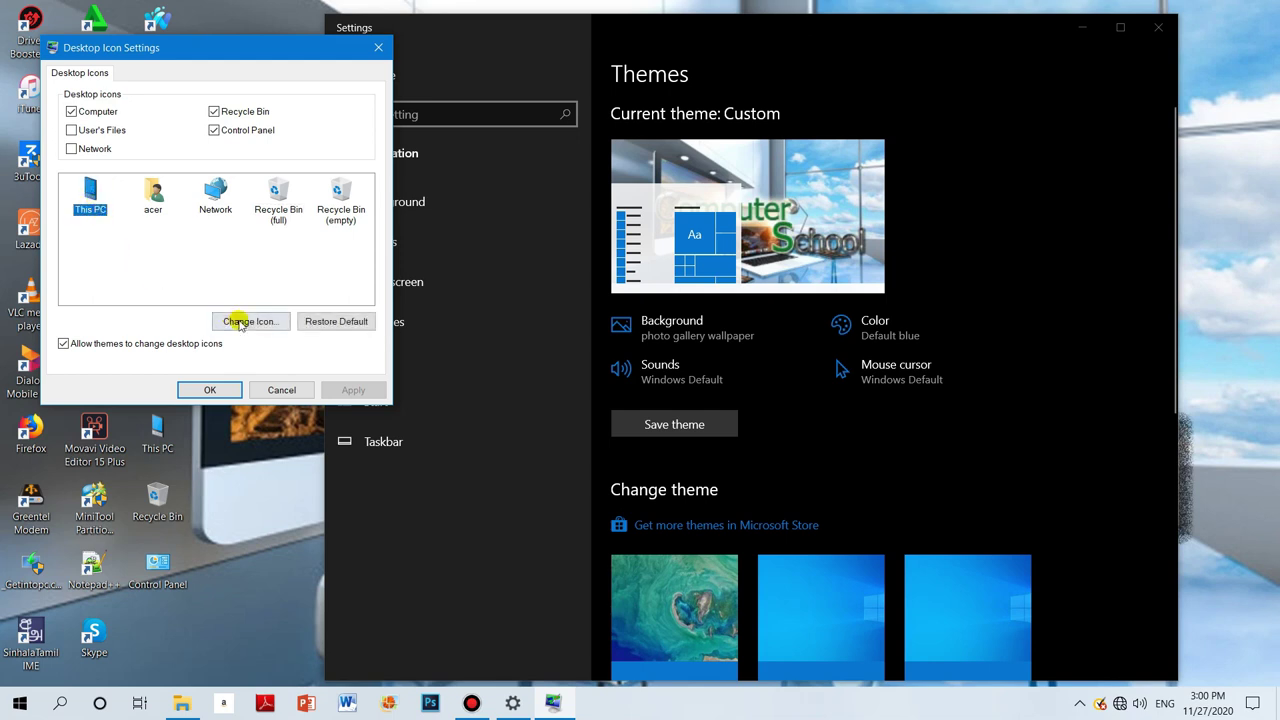
click(330, 326)
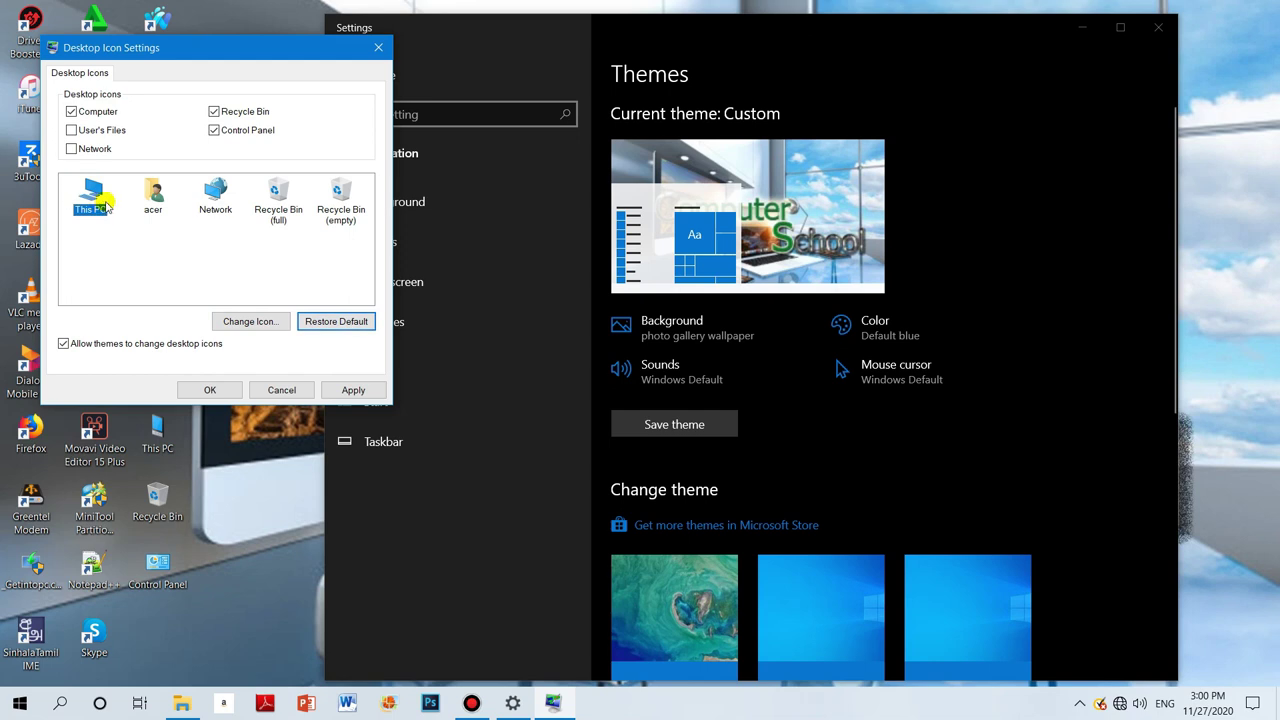
click(284, 196)
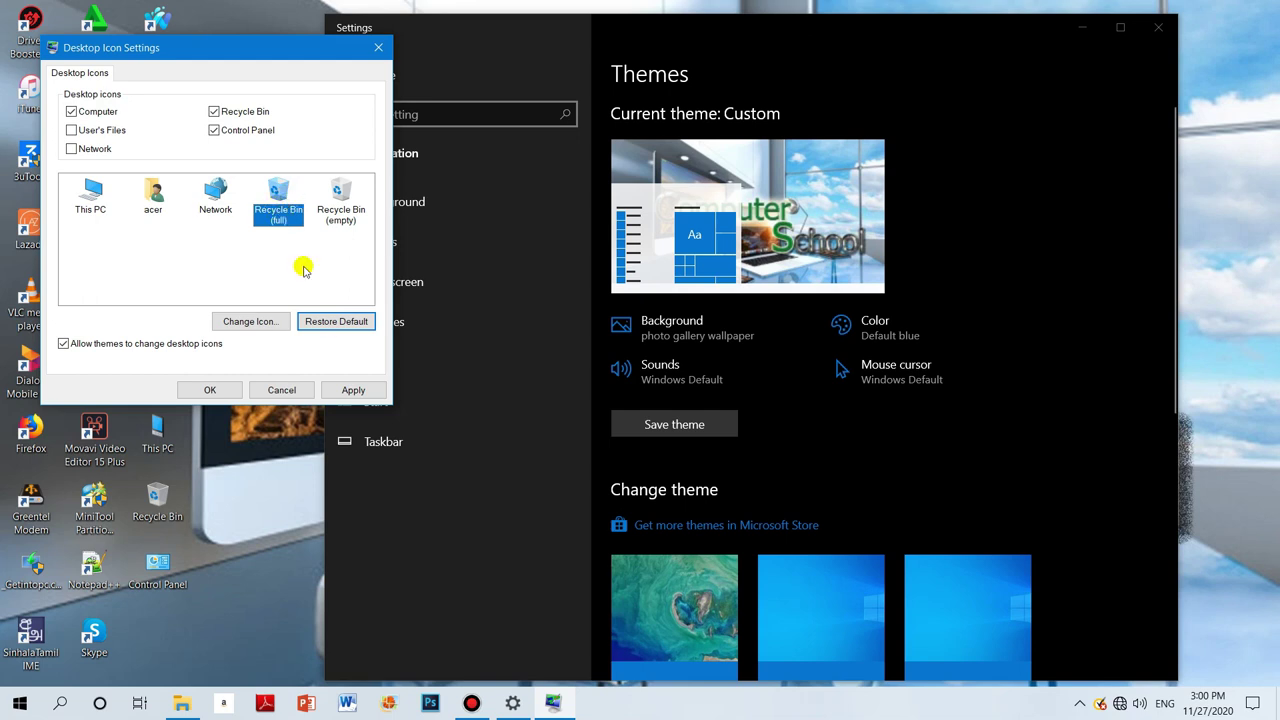
click(347, 326)
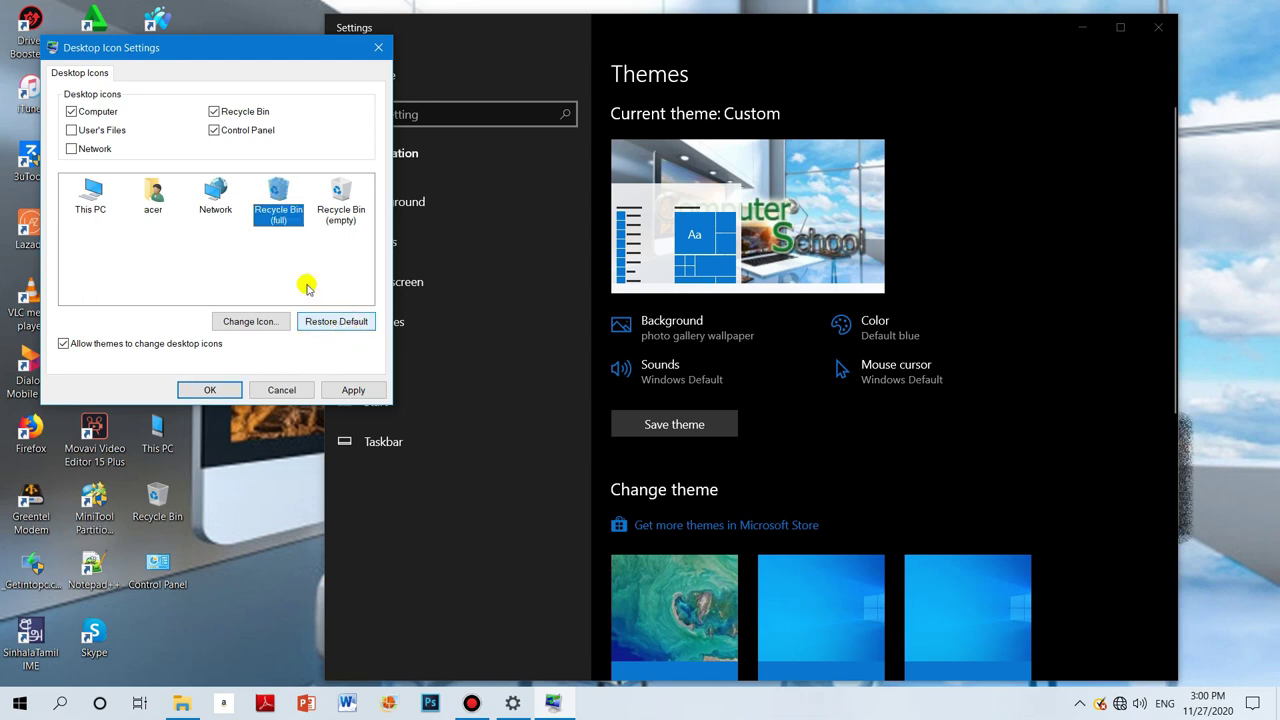
click(355, 390)
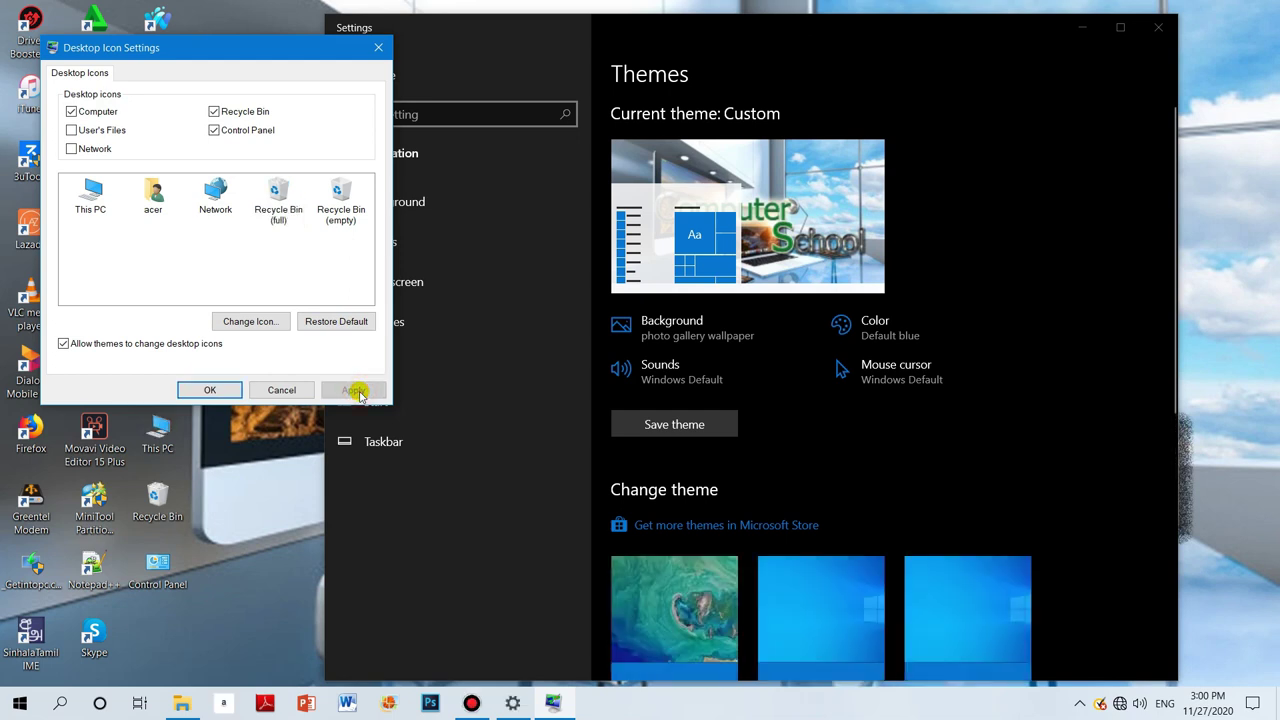